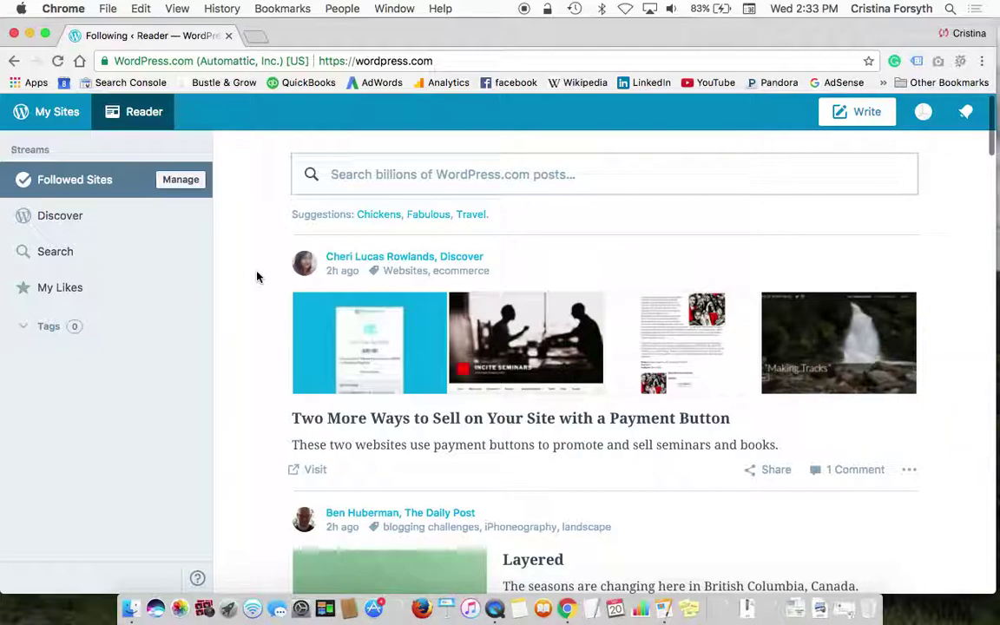
Step: Open the site's management area and start a new blog post
left_click(40, 119)
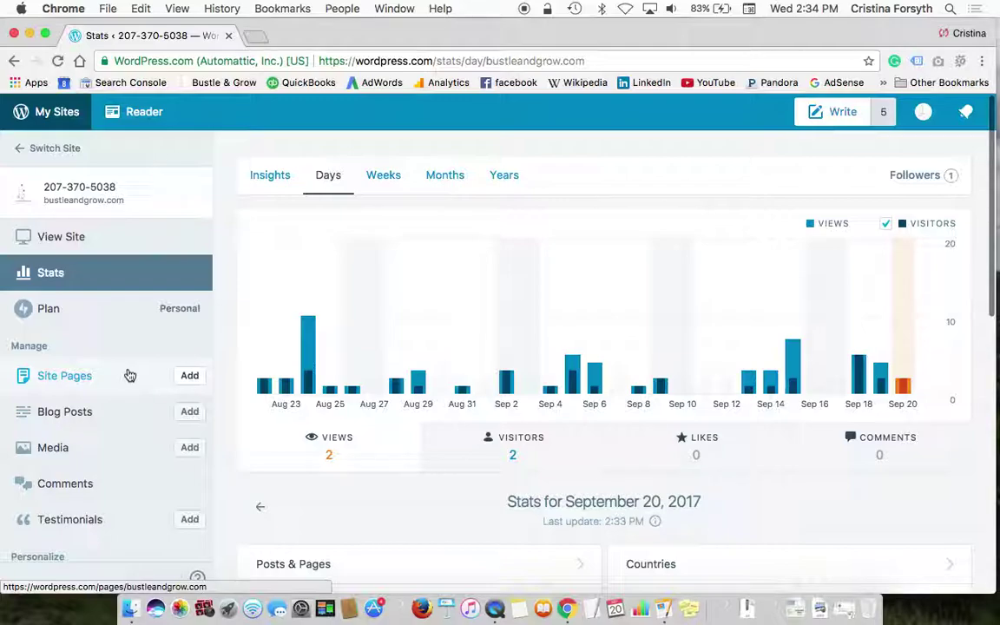
left_click(196, 415)
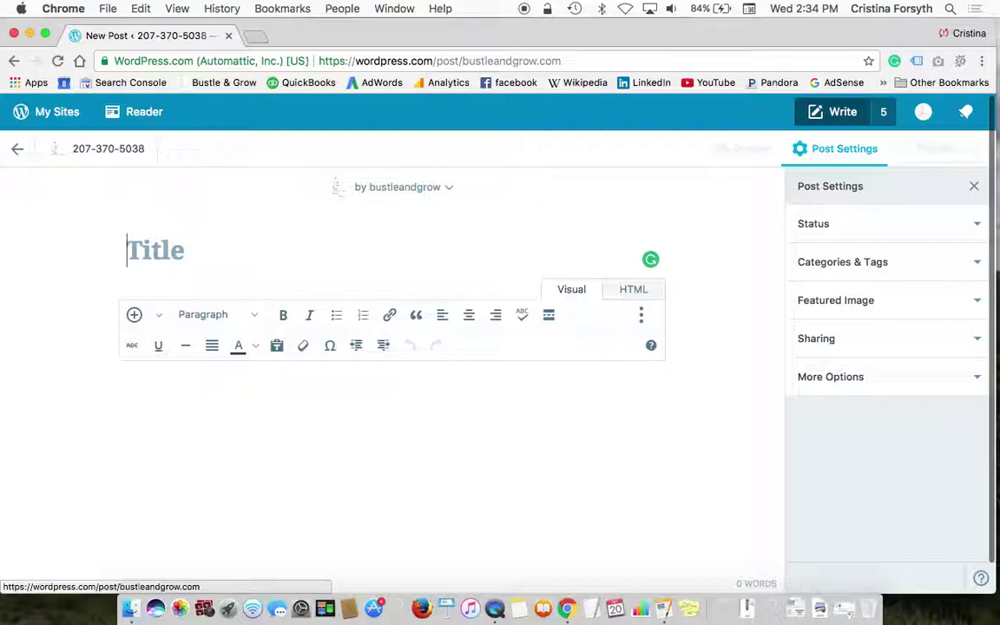
Step: Title the post "This is where the title goes." and paste the copied article text into the body
type("This h")
key("BackSpace")
type("is where the title ")
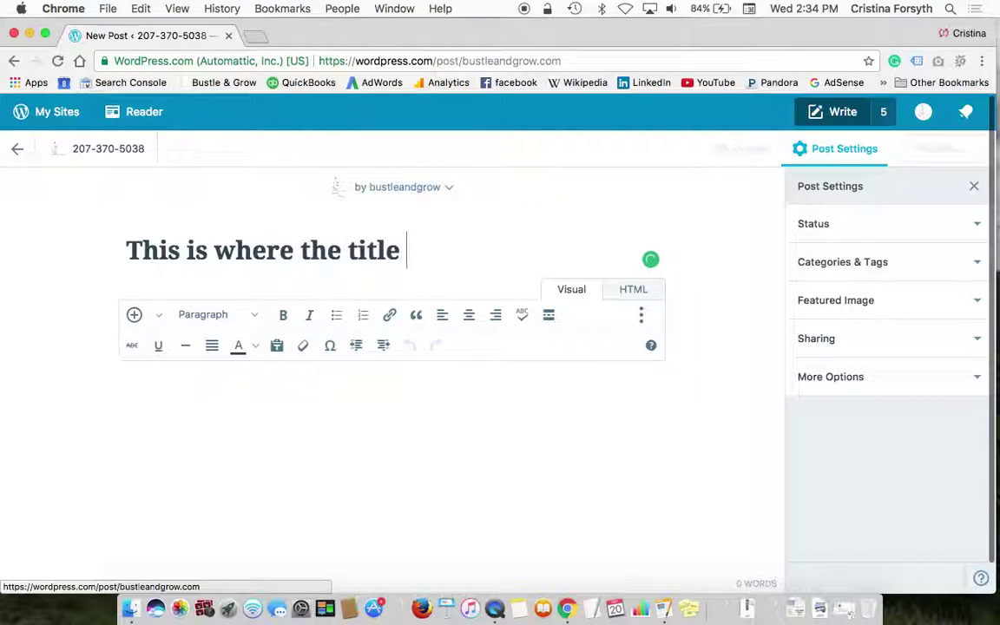
type("goes.")
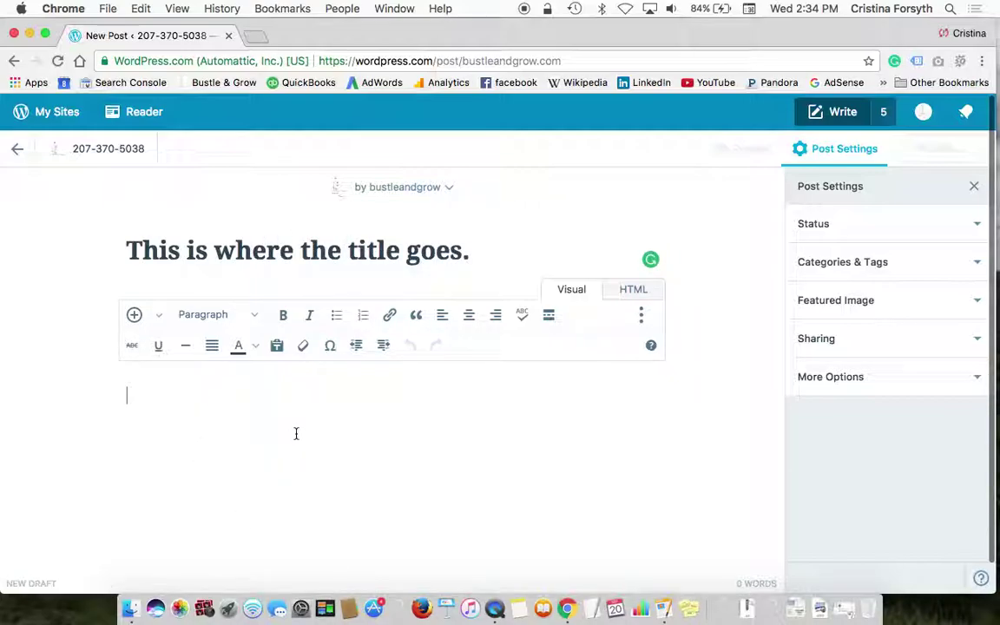
key("super+v")
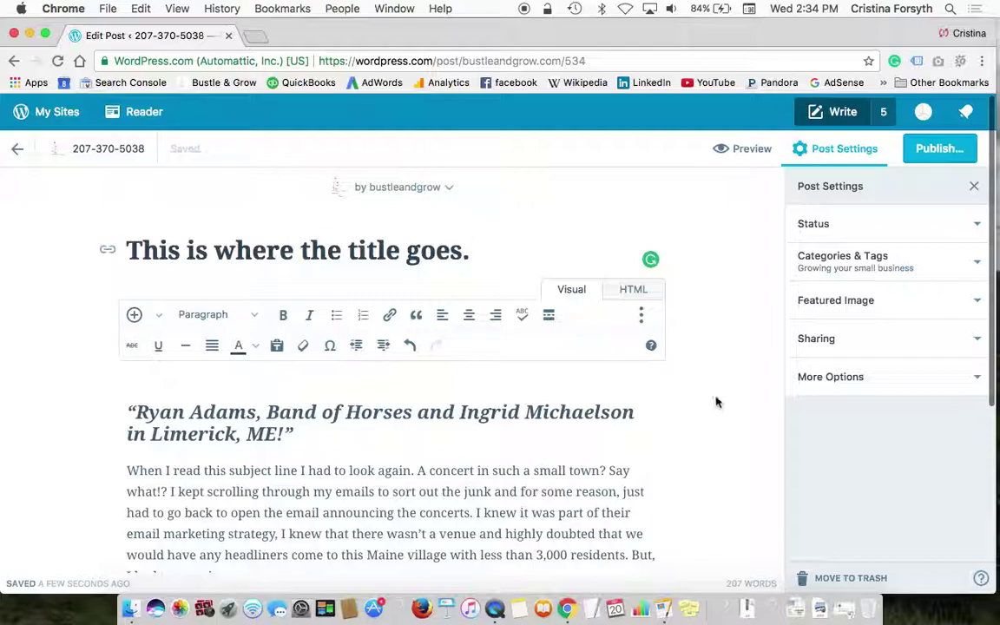
Step: Add the tag "featured" to the post
left_click(950, 262)
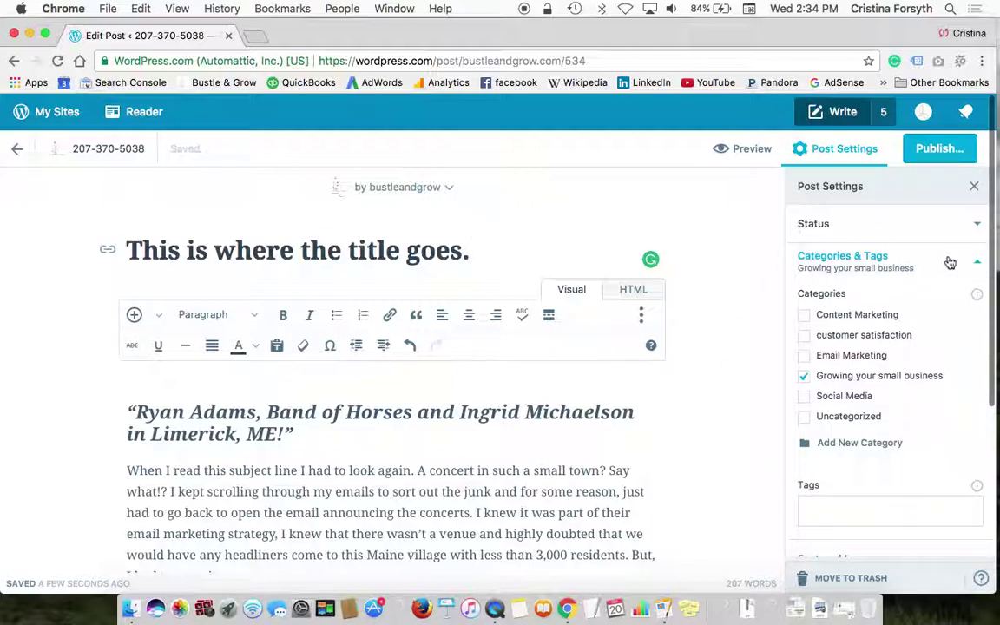
scroll(948, 441, "down", 2)
left_click(897, 425)
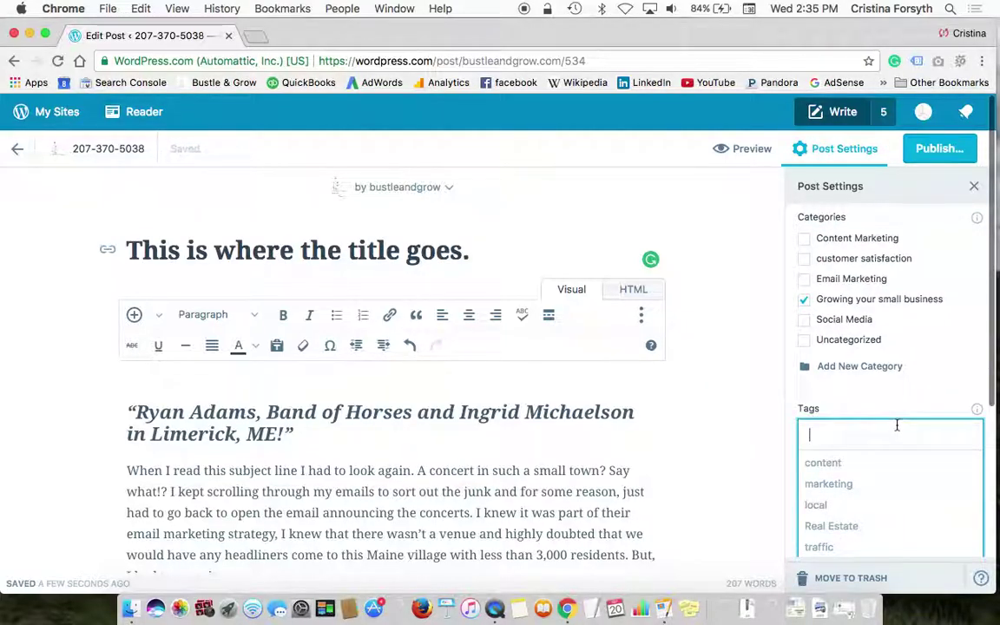
type("featured")
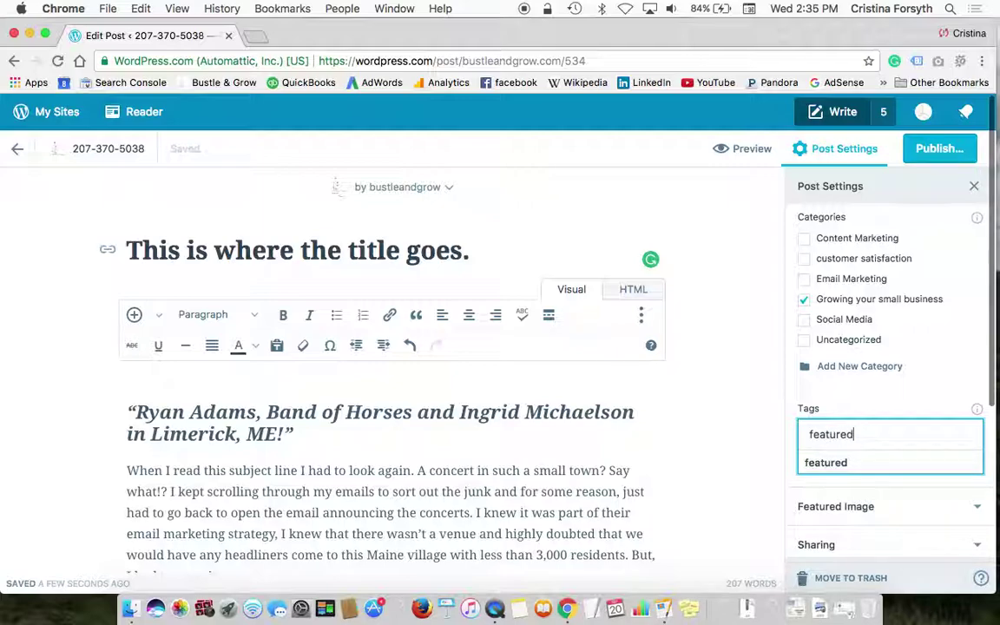
key("Return")
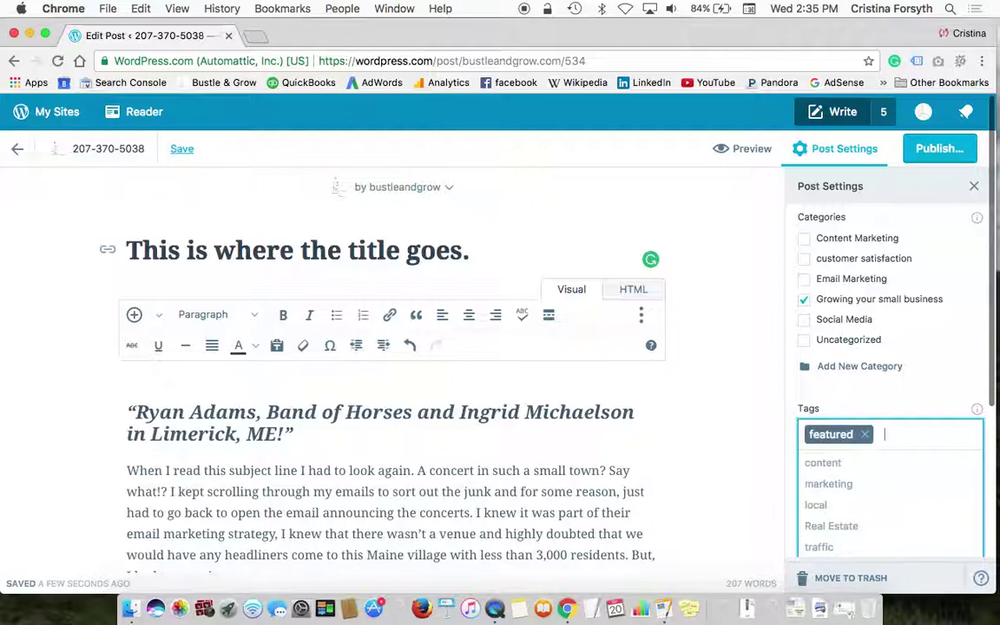
left_click(708, 414)
Step: Set the blue bird picture from the media library as the post's featured image
scroll(746, 434, "down", 1)
scroll(754, 458, "up", 1)
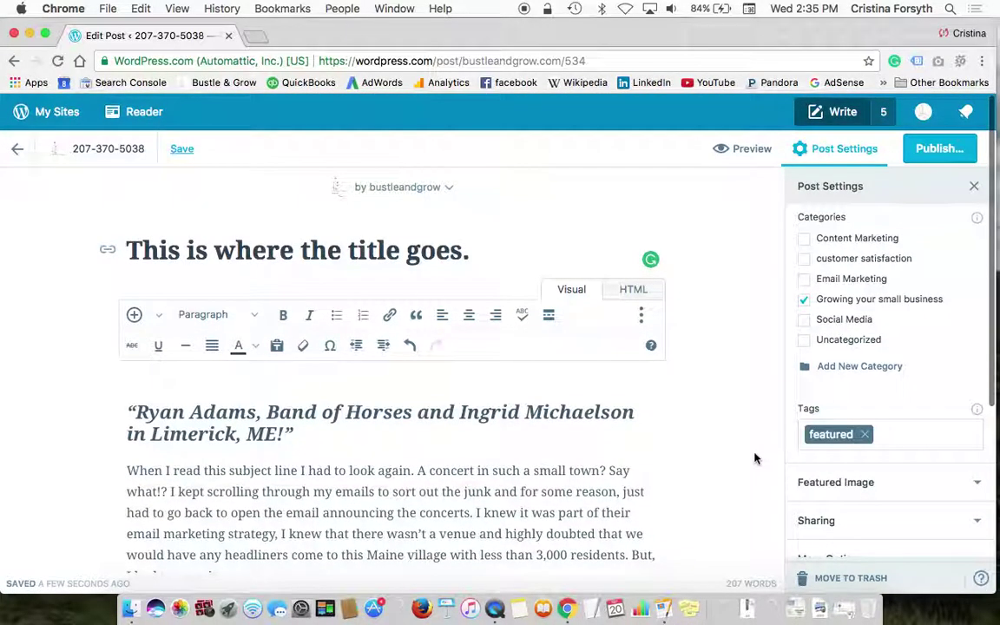
scroll(754, 458, "down", 3)
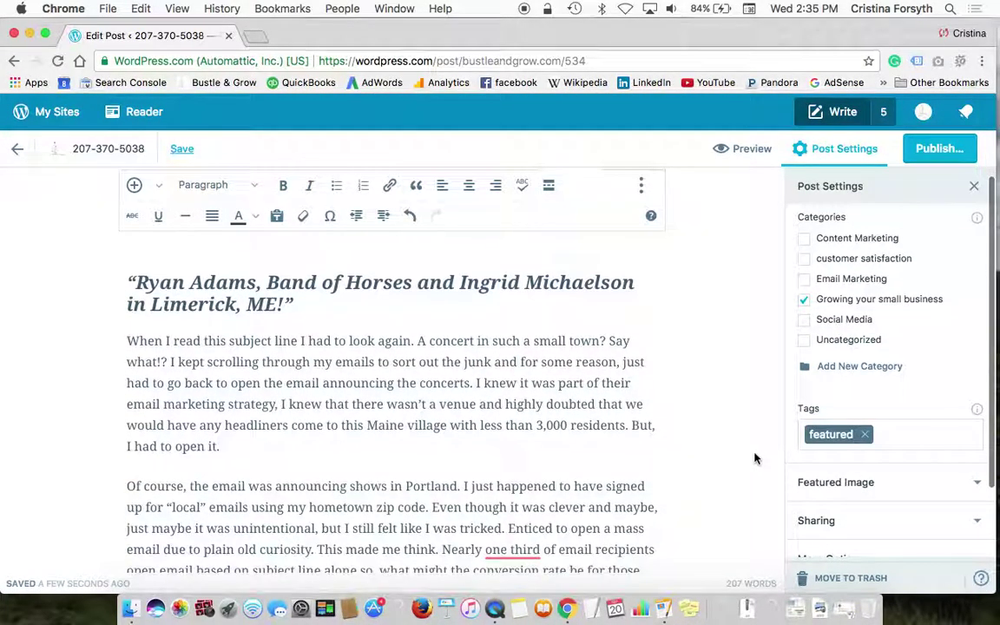
left_click(869, 494)
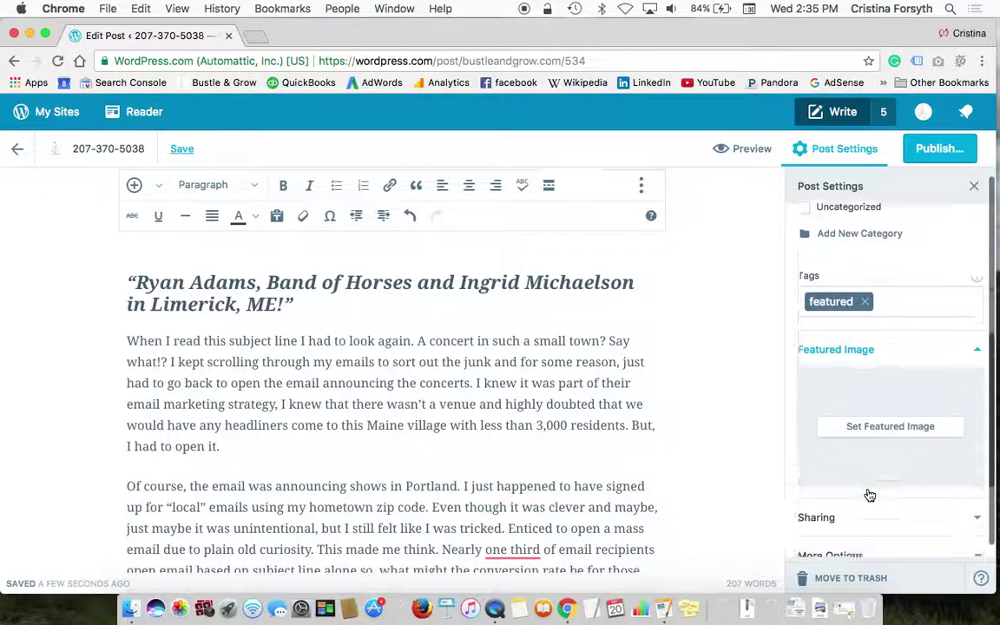
left_click(889, 410)
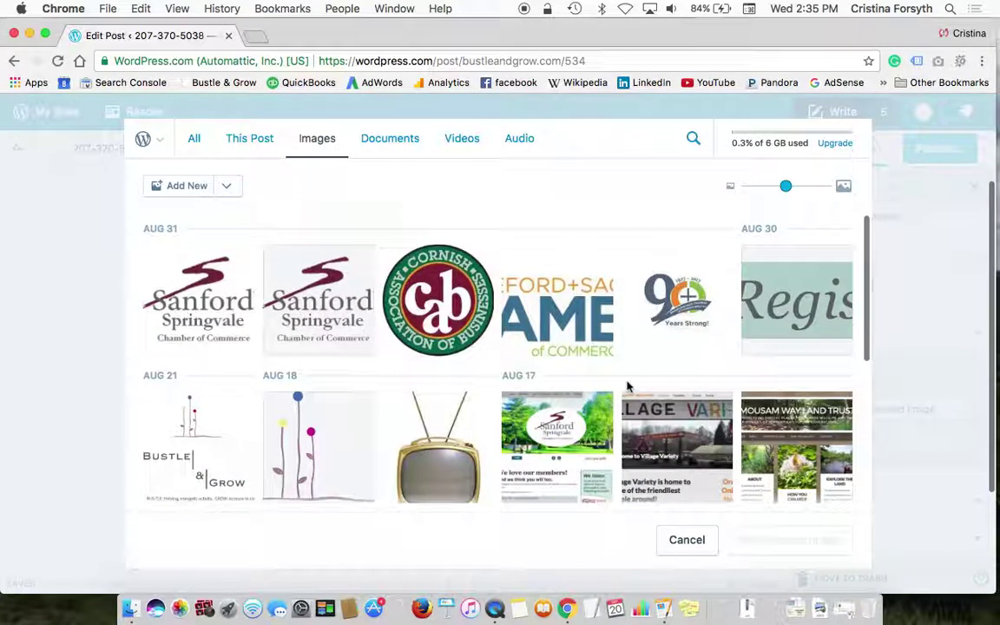
scroll(626, 384, "down", 3)
right_click(627, 383)
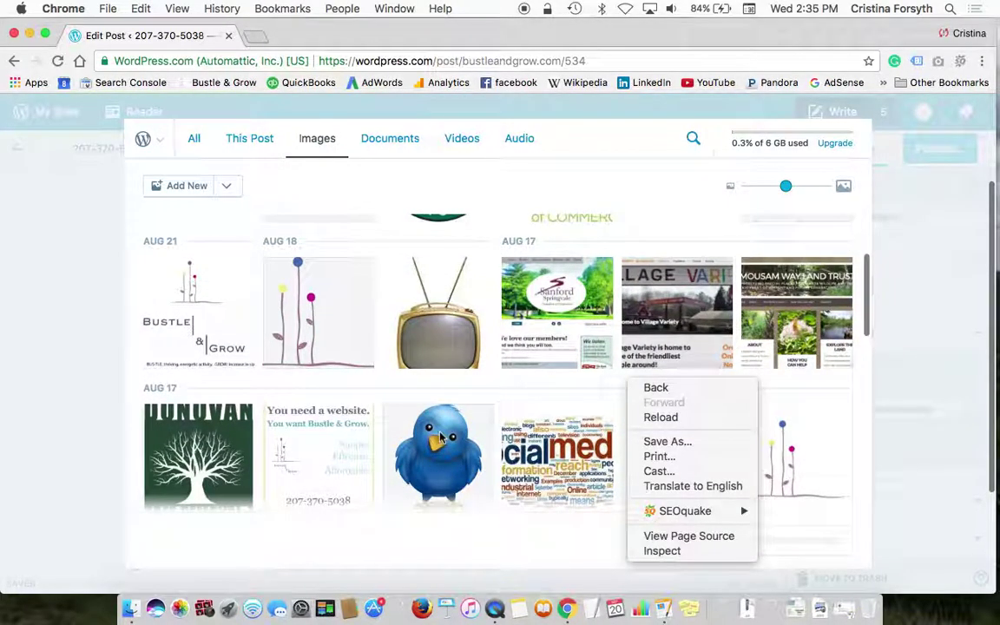
left_click(469, 491)
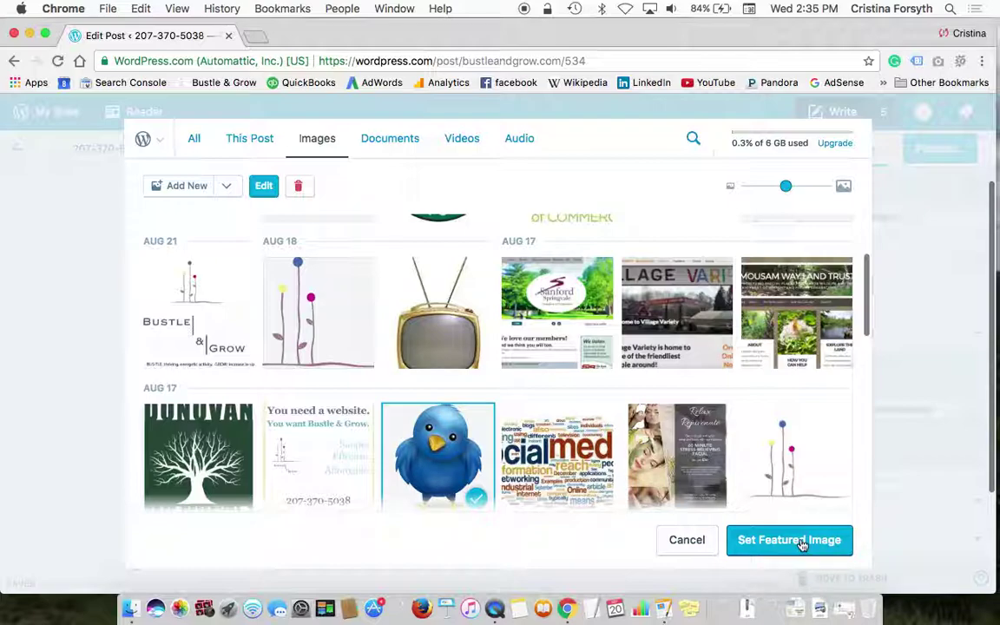
left_click(801, 540)
scroll(719, 373, "up", 8)
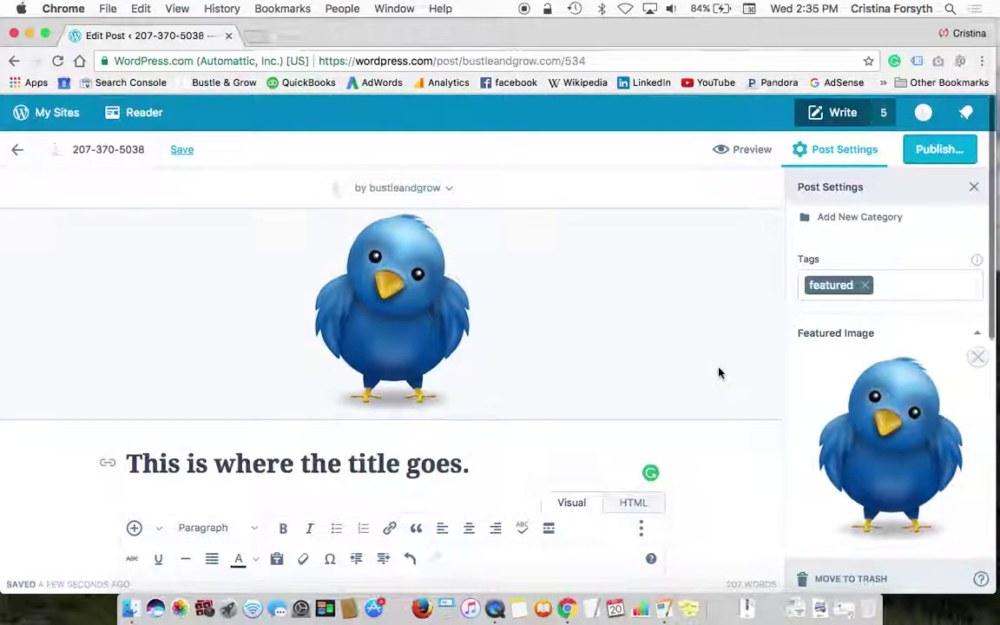
Step: Insert the television picture from the media library on a new line after the paragraph ending "I had to open it."
scroll(729, 494, "down", 1)
scroll(729, 495, "down", 6)
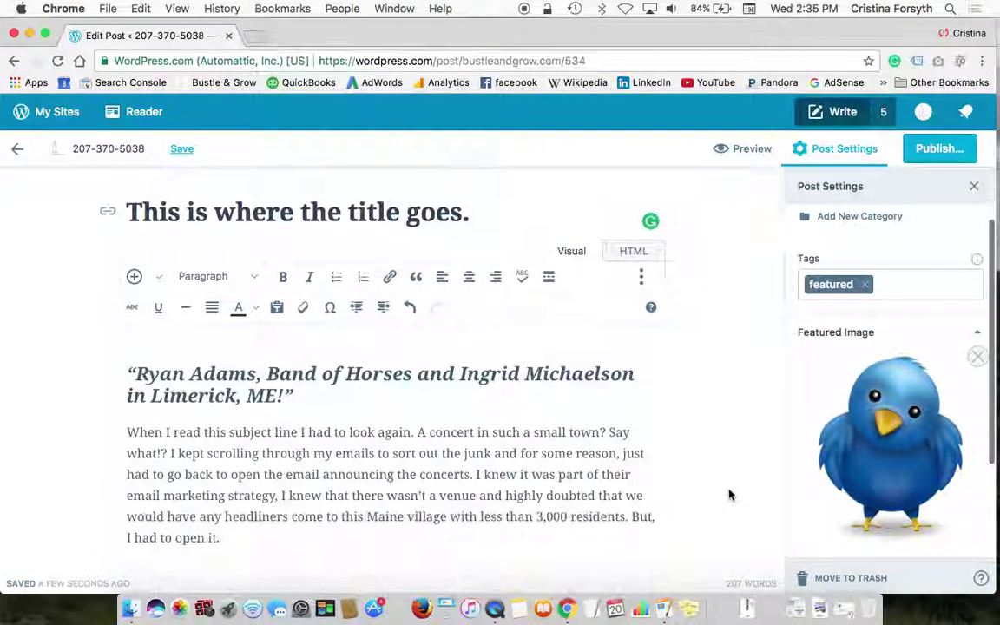
left_click(263, 429)
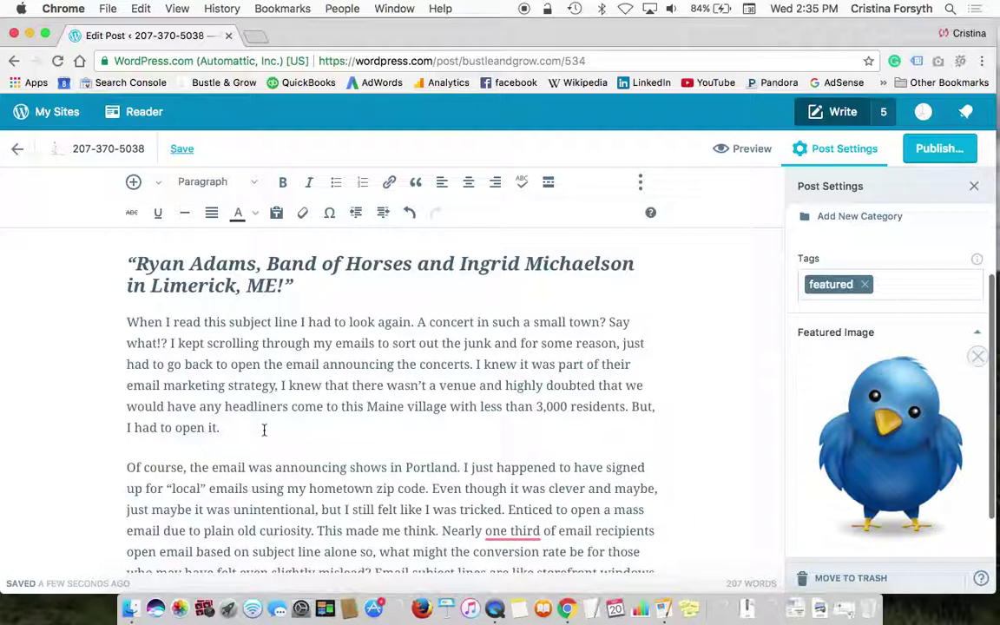
key("Return")
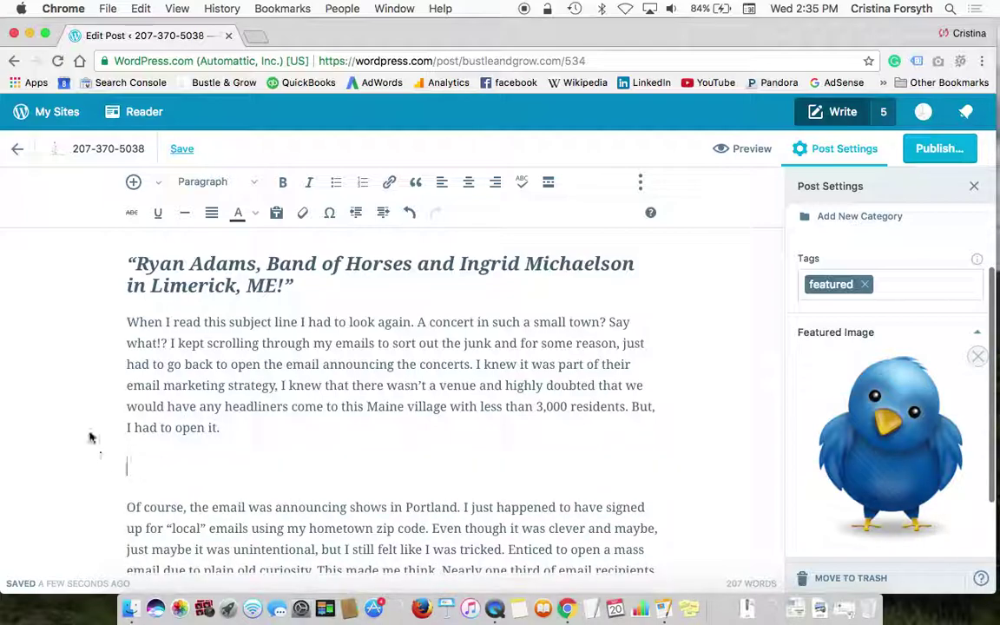
scroll(97, 246, "up", 3)
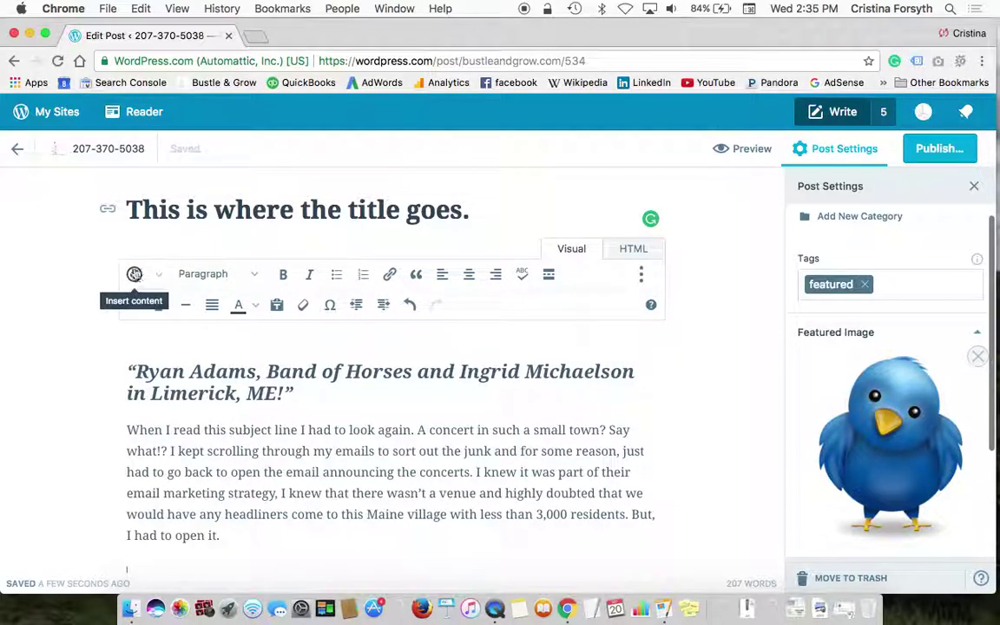
left_click(135, 274)
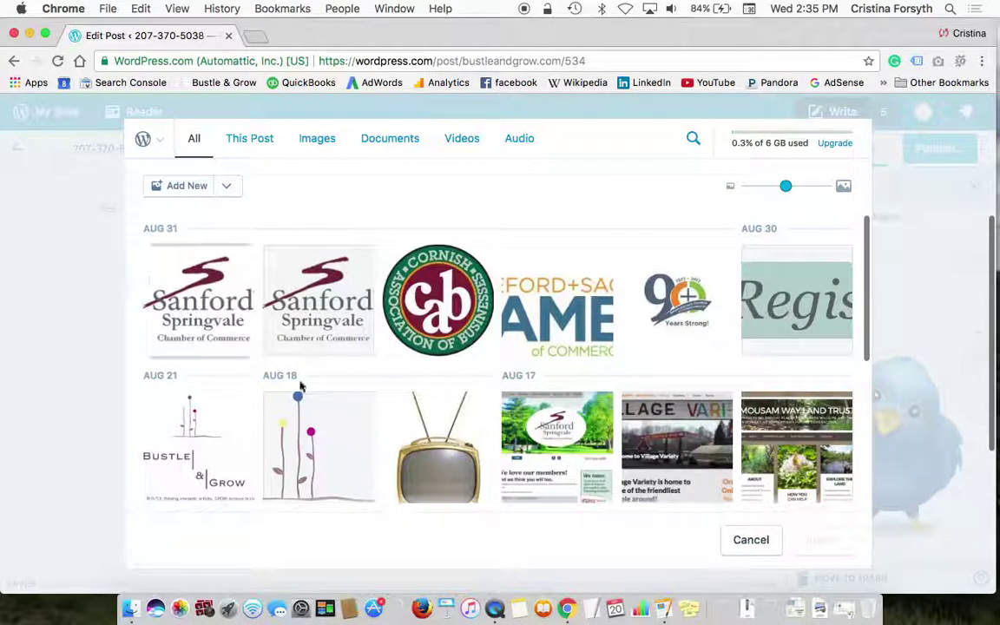
left_click(397, 414)
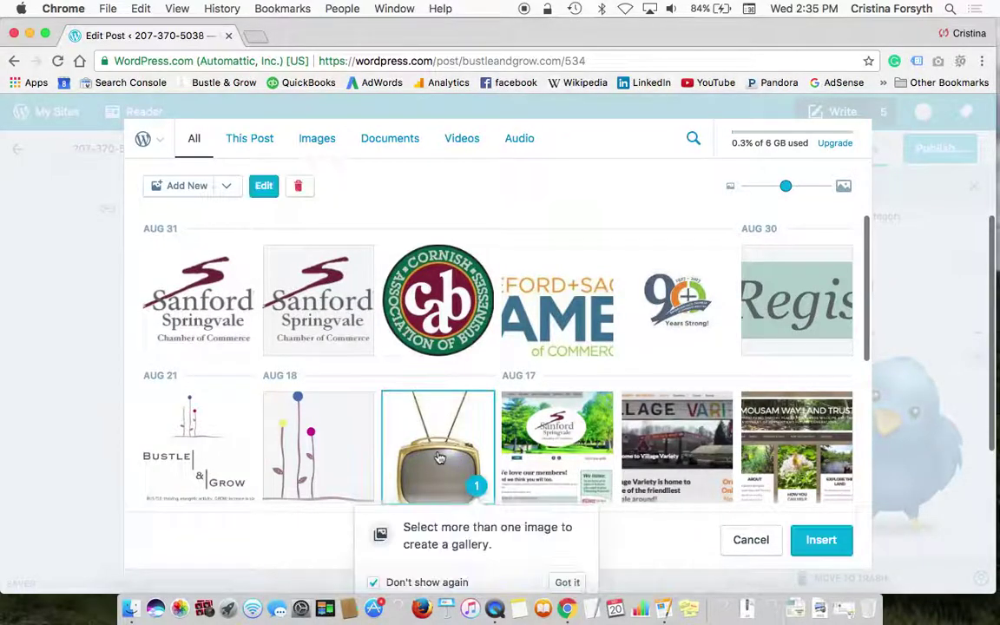
left_click(817, 542)
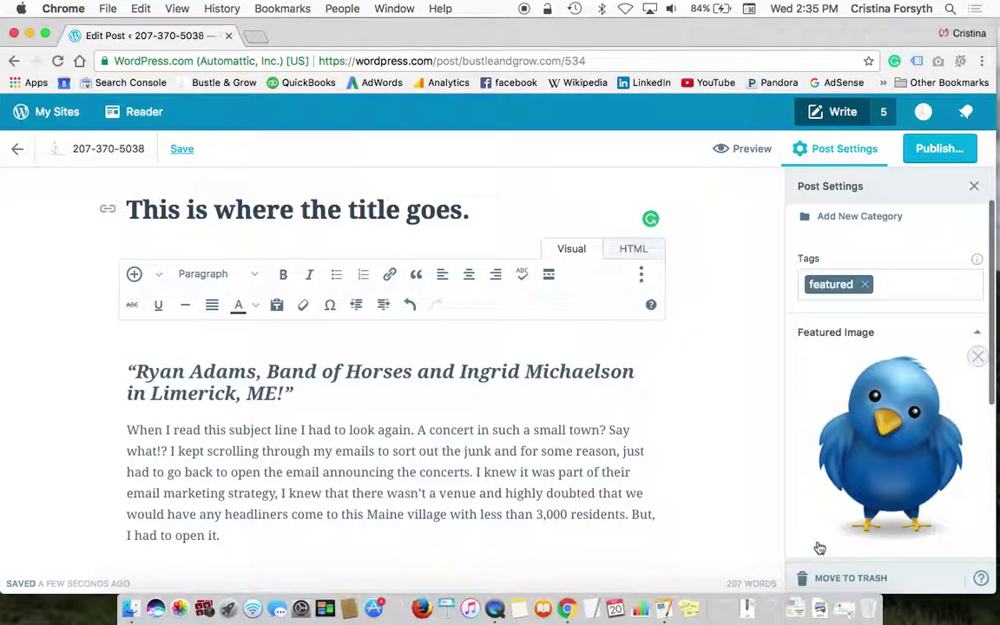
Step: Try center and right alignment on the television image, and return it to no alignment
scroll(585, 422, "down", 5)
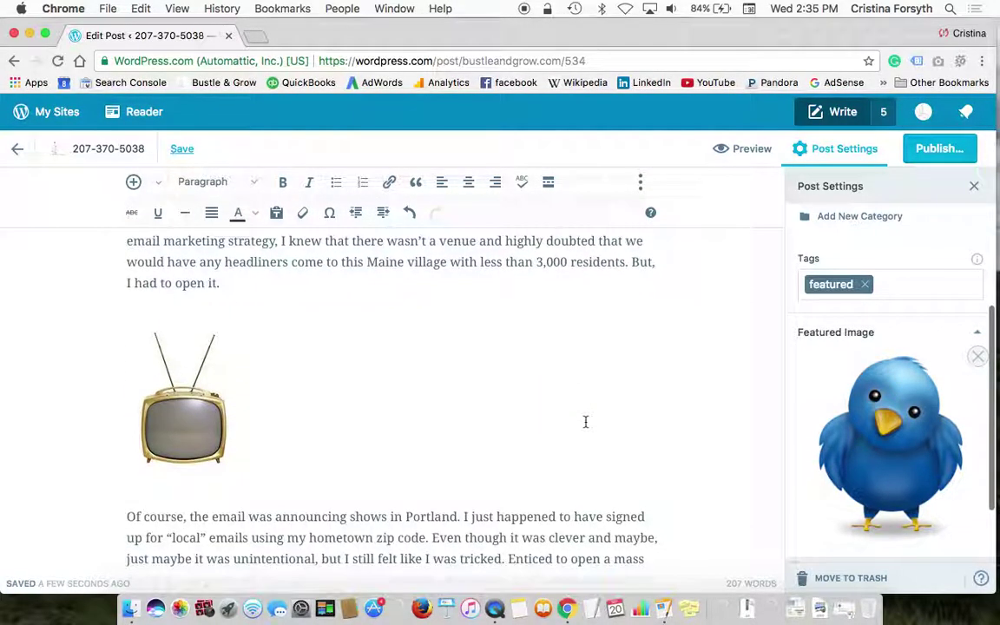
left_click(180, 401)
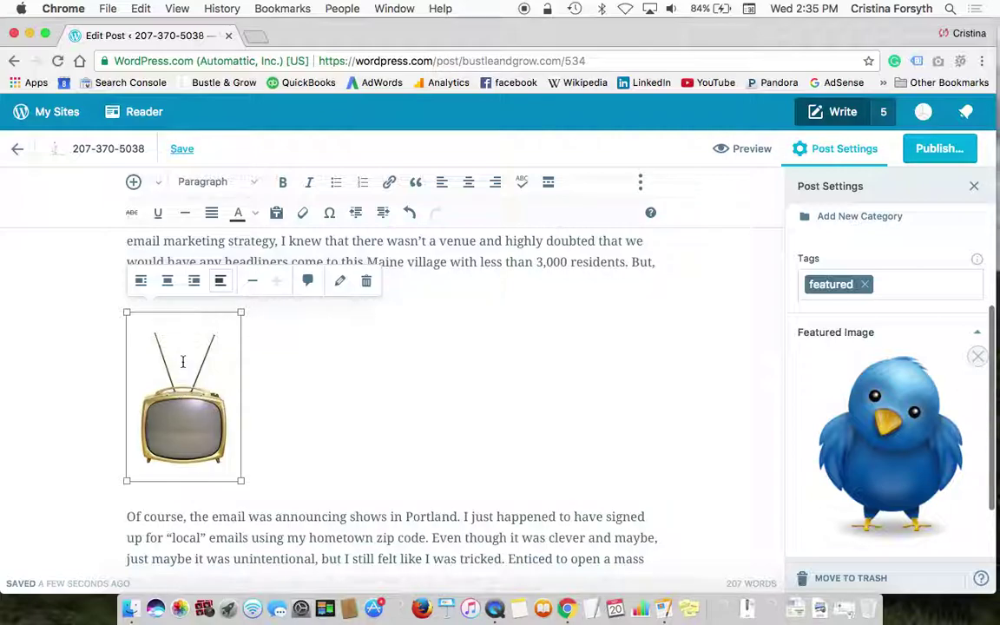
left_click(168, 286)
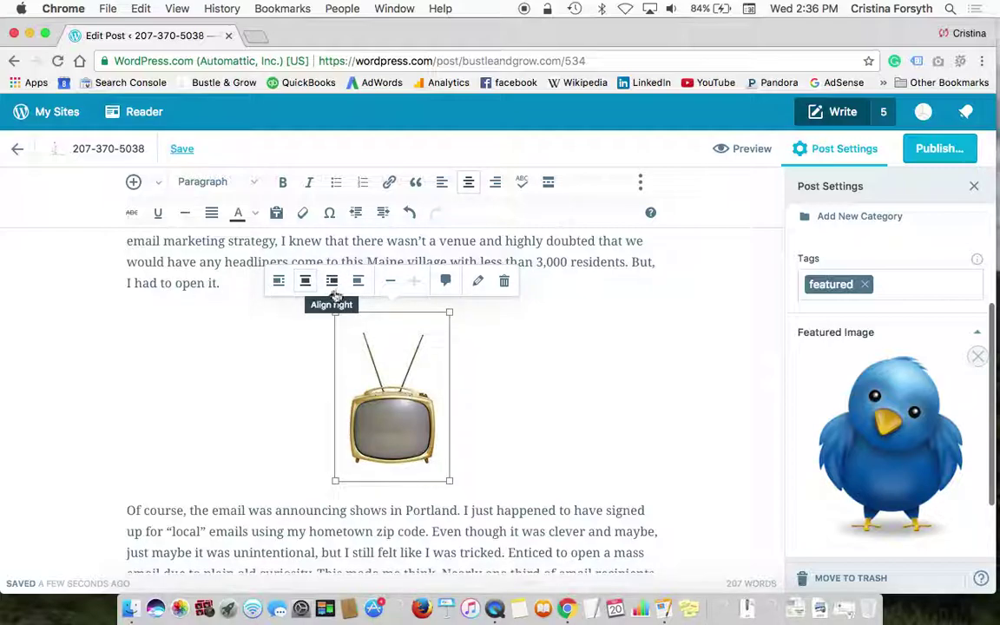
left_click(332, 283)
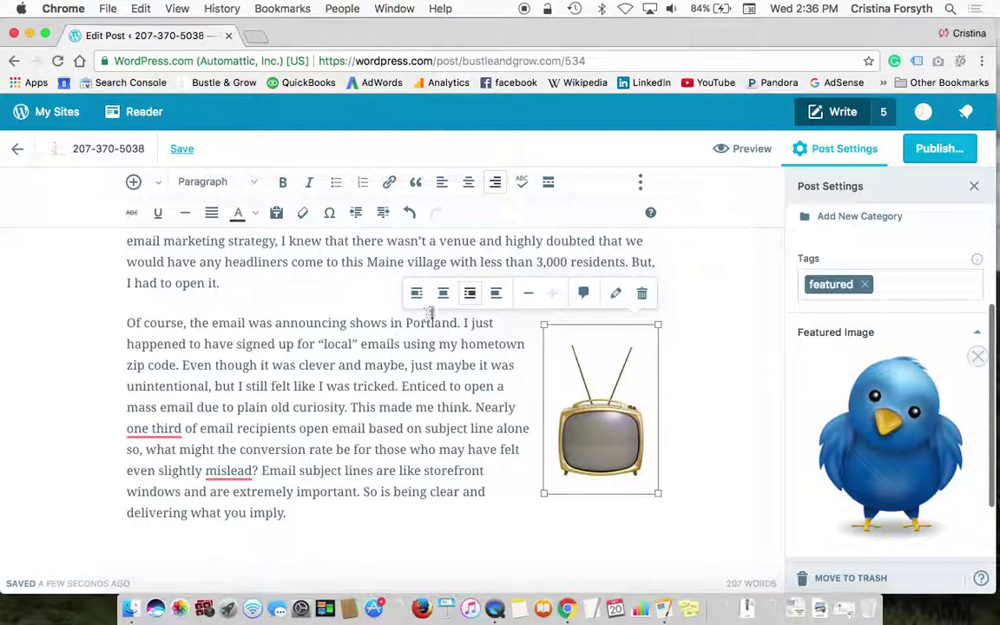
left_click(497, 294)
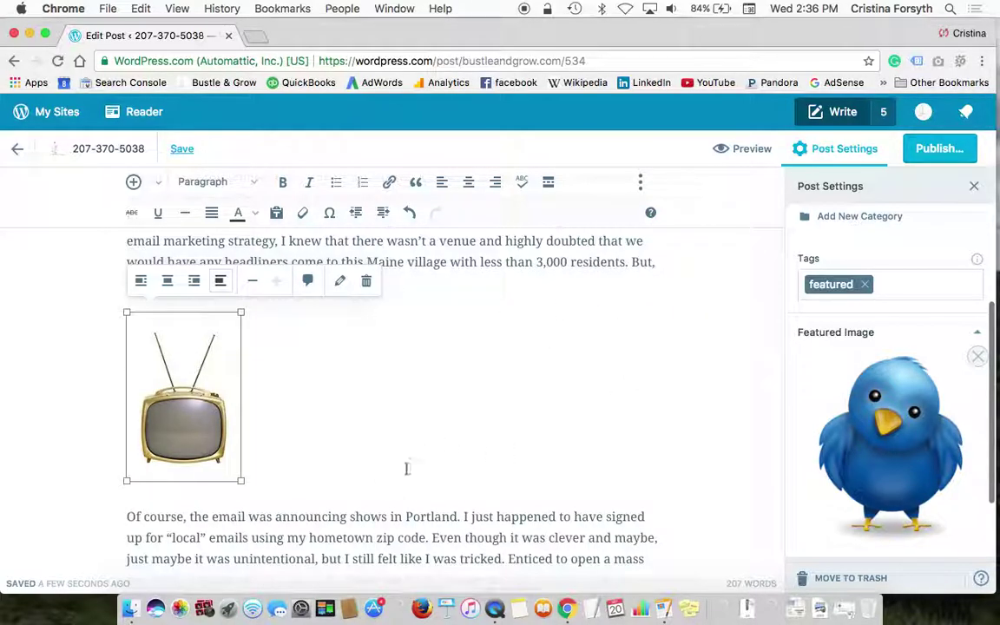
Step: Add the caption "Caption Here" to the television image
left_click(307, 280)
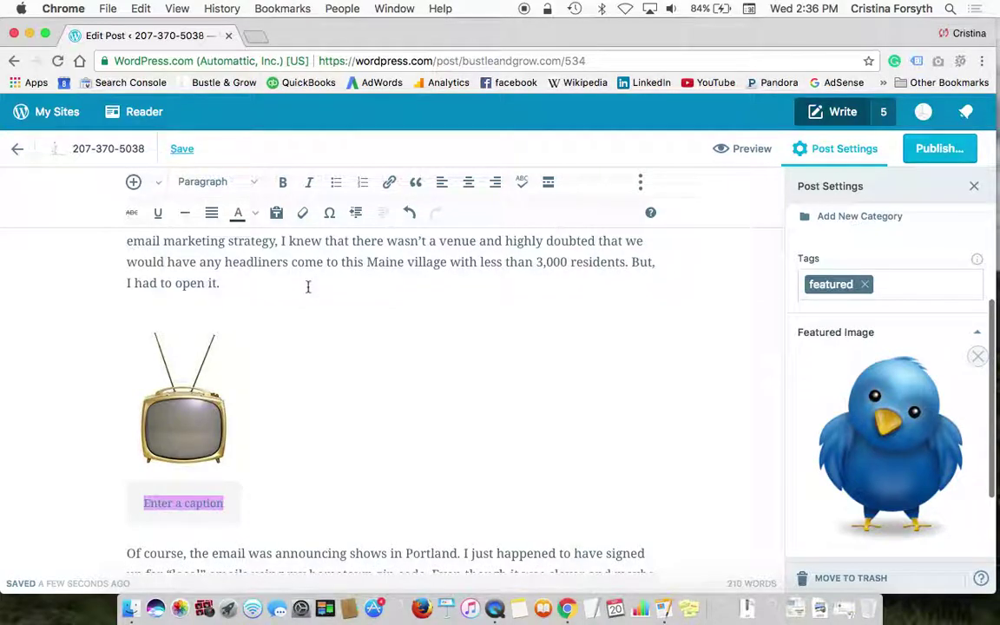
type("Caption Here")
Step: Decrease the television image's size by one increment and increase it back again
left_click(178, 322)
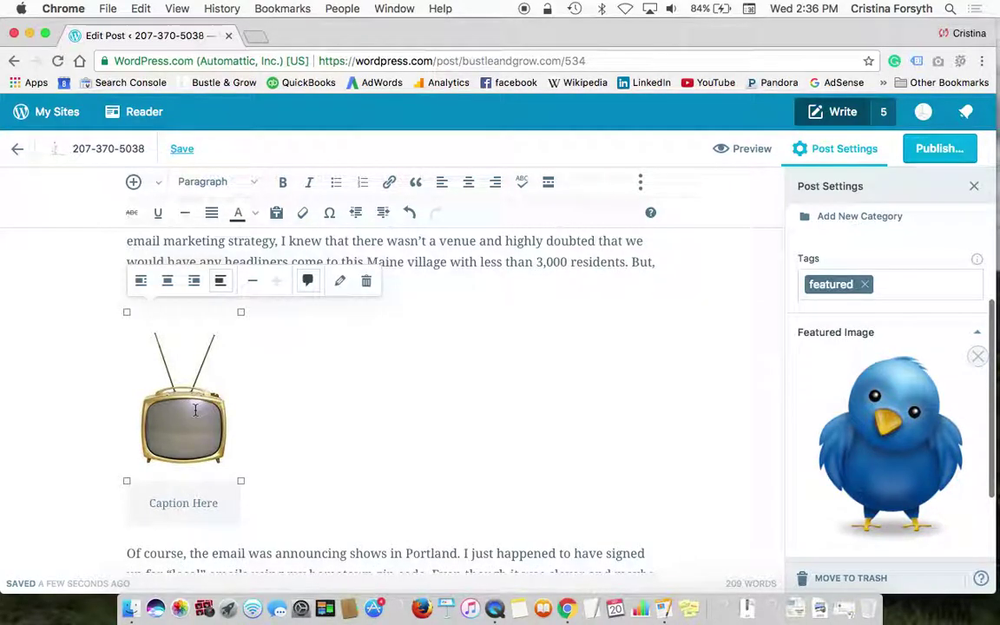
left_click(253, 285)
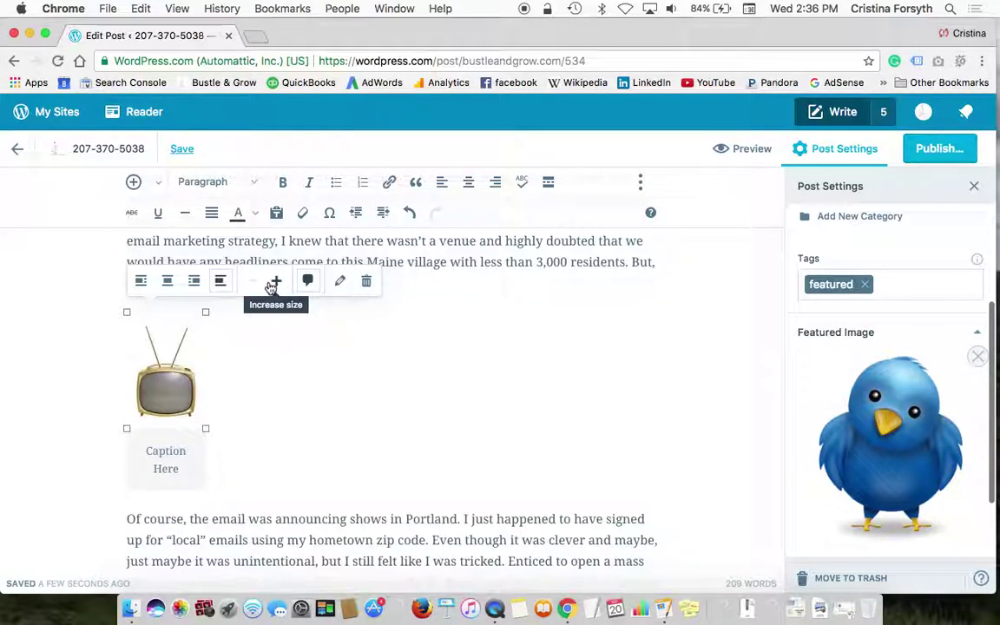
left_click(272, 283)
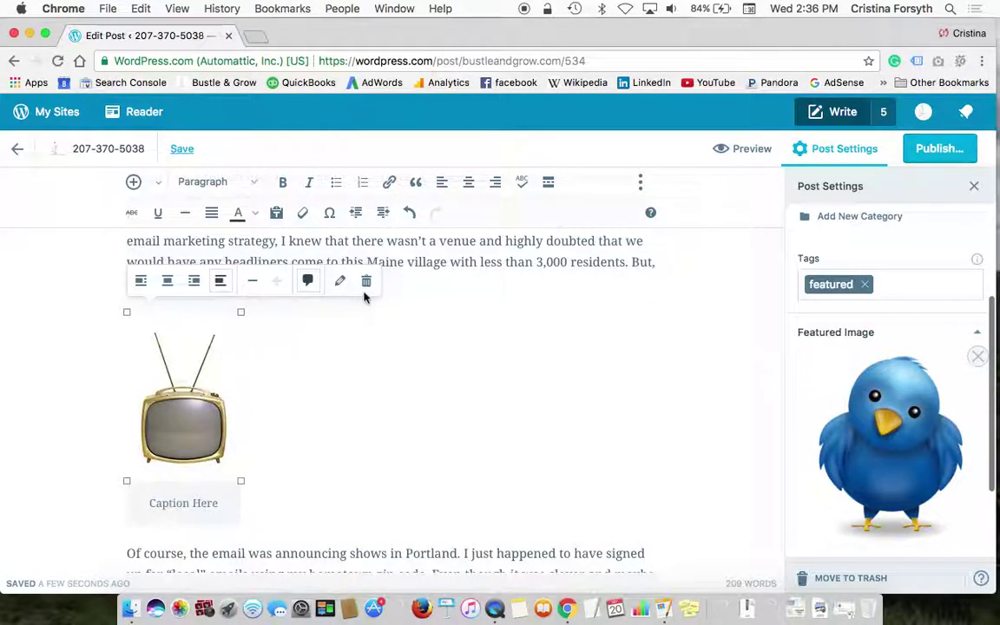
Step: Center the captioned television image in the post and look over the whole draft
left_click(167, 280)
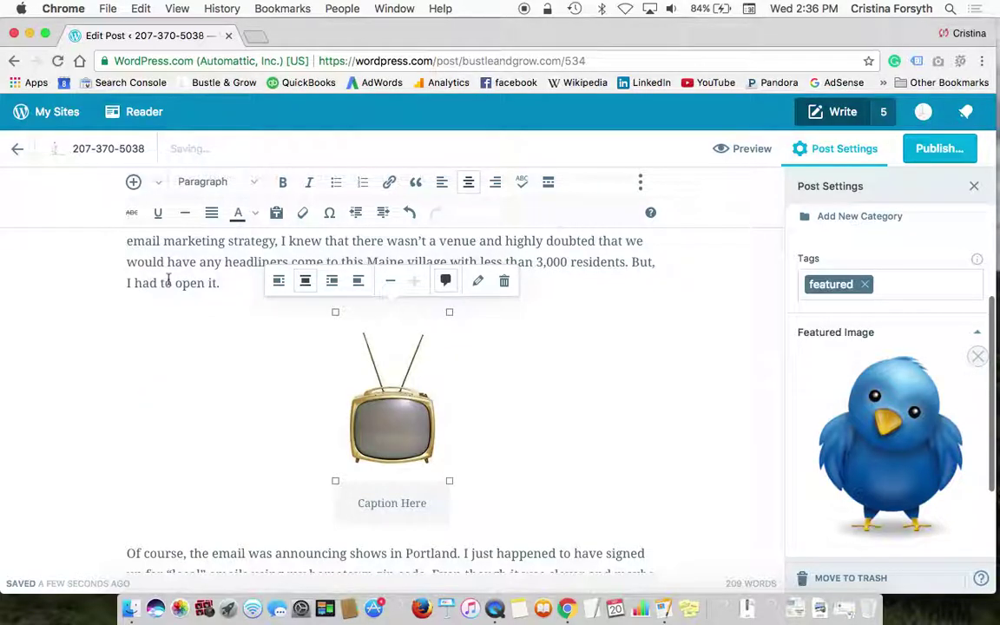
left_click(710, 418)
scroll(708, 420, "up", 5)
scroll(708, 420, "up", 3)
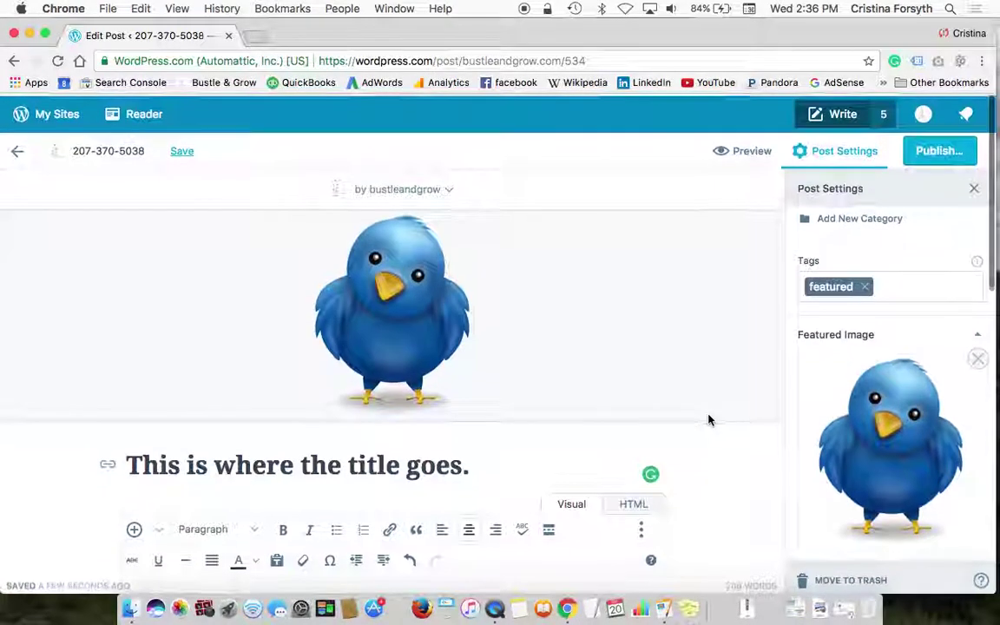
scroll(708, 418, "down", 9)
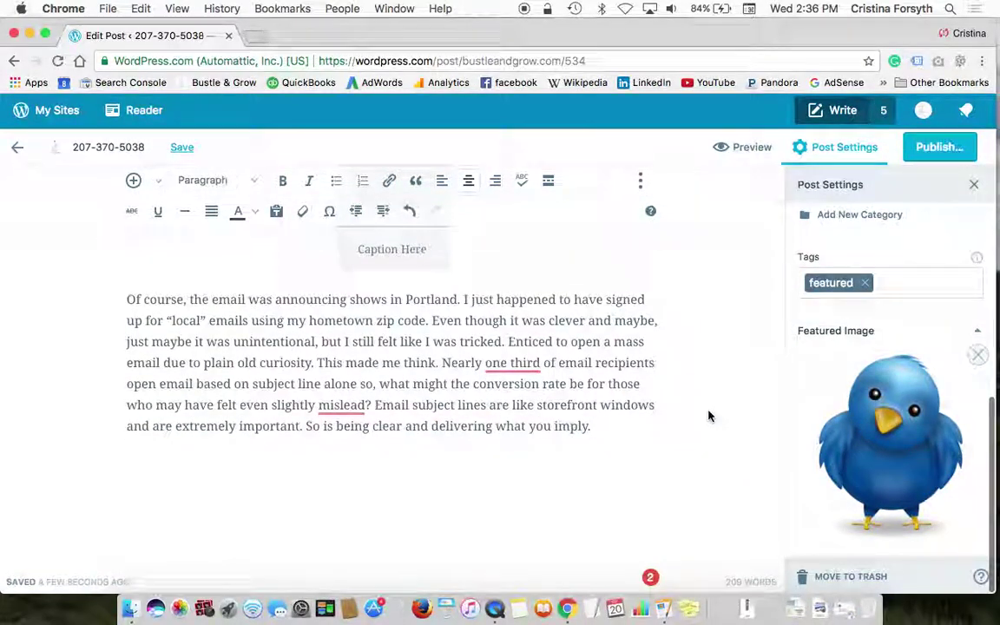
Step: Open a preview of the post and switch it to the Desktop layout
scroll(708, 417, "up", 6)
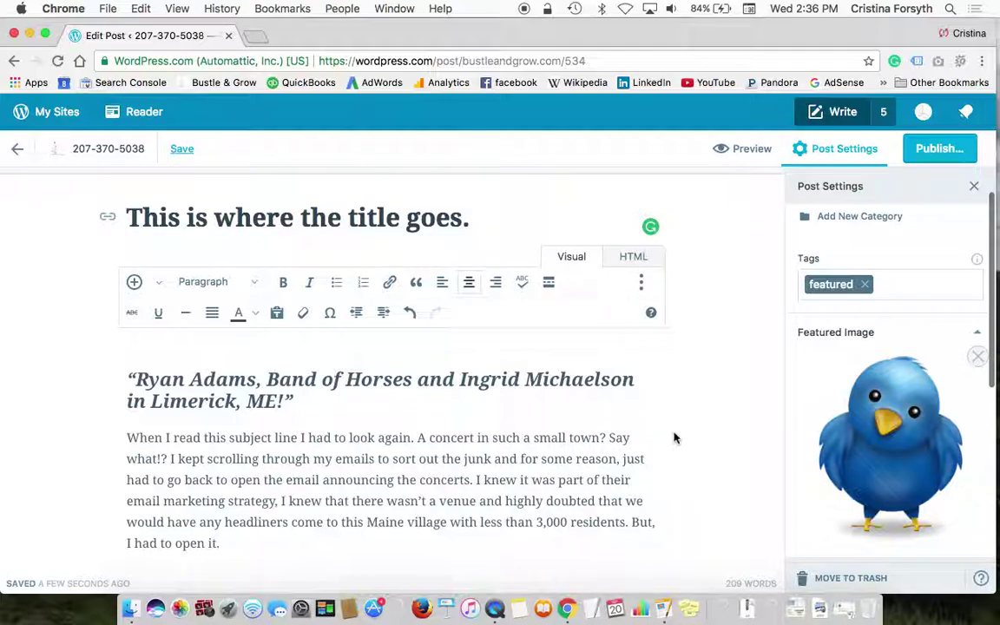
scroll(674, 437, "up", 5)
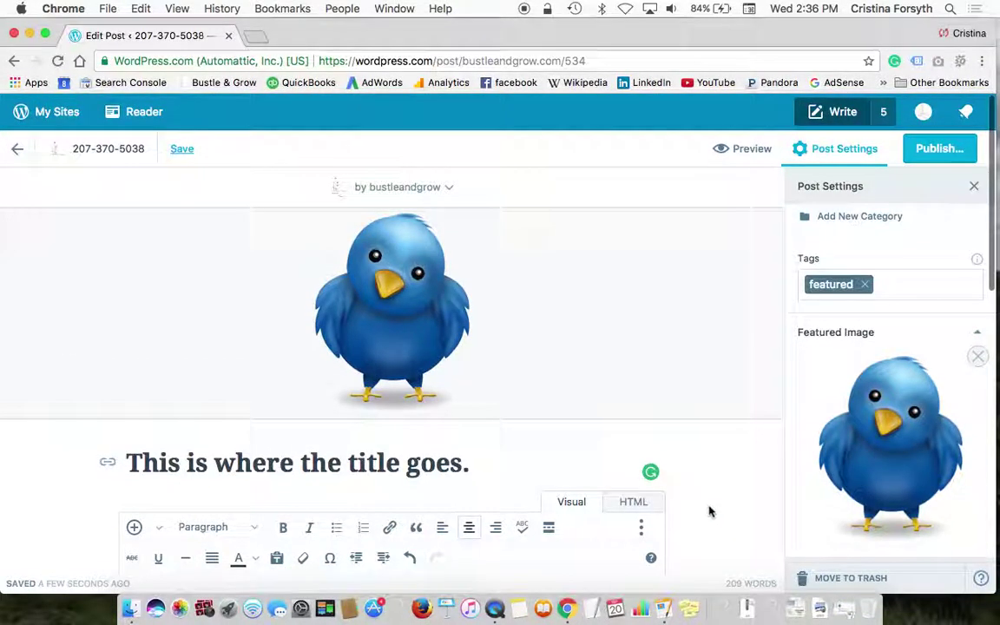
scroll(709, 511, "down", 3)
scroll(710, 511, "up", 3)
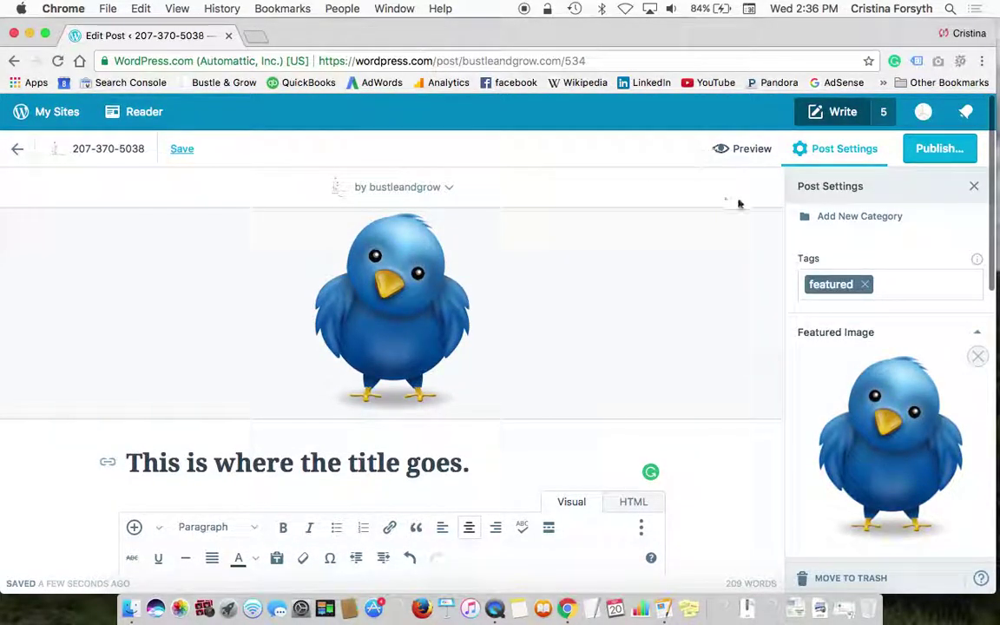
left_click(737, 153)
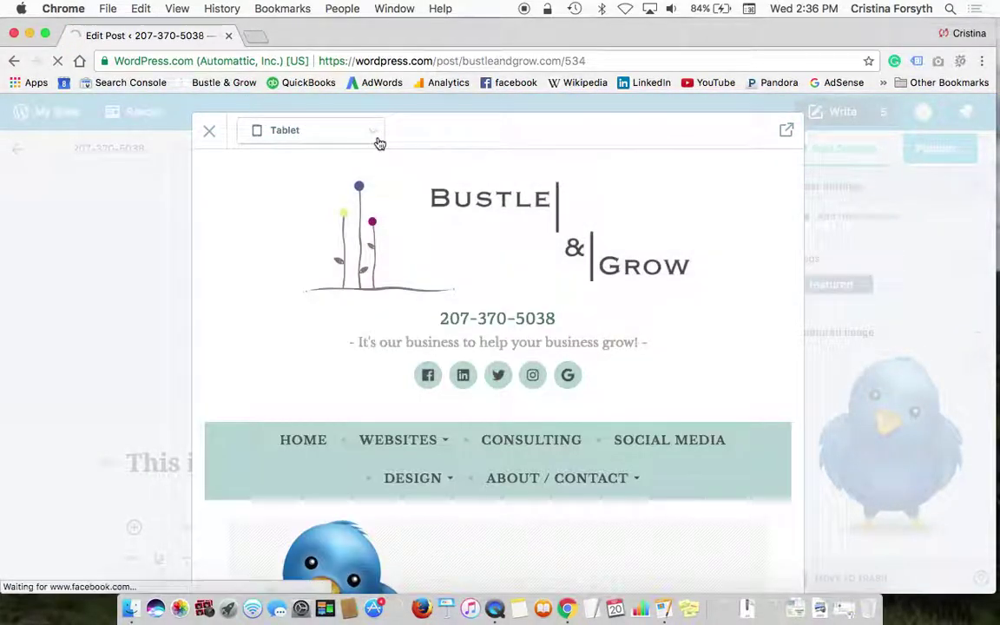
left_click(375, 139)
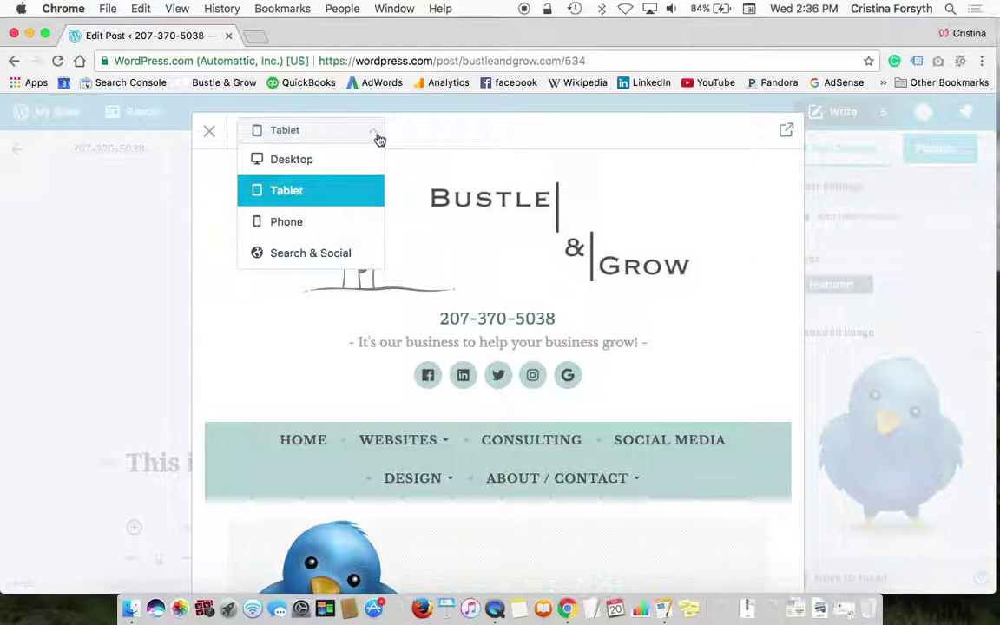
left_click(320, 159)
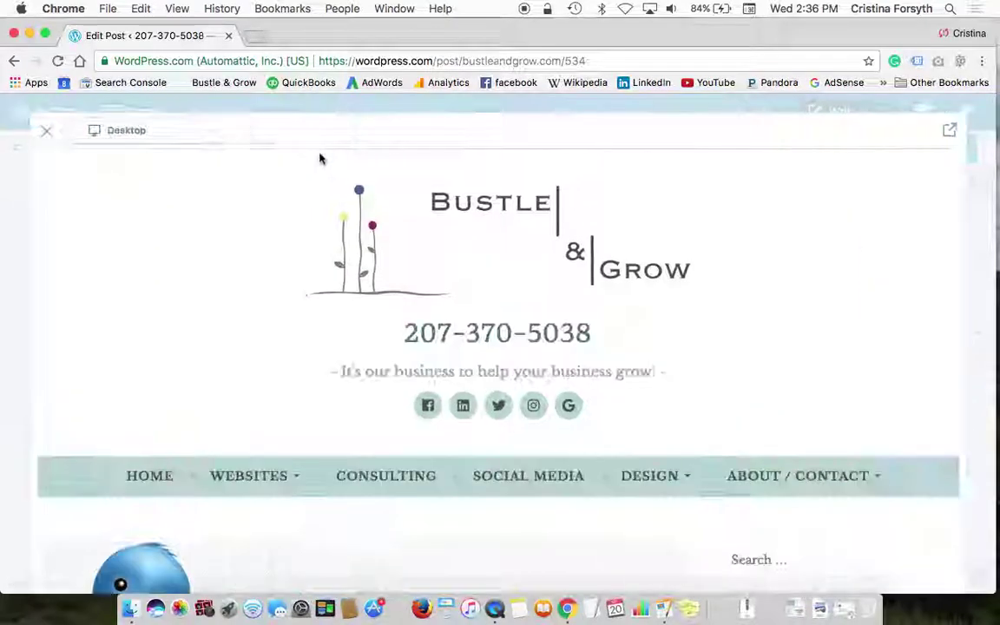
Step: Look through the desktop preview from the site header to the captioned television image, and close the preview
scroll(859, 315, "down", 5)
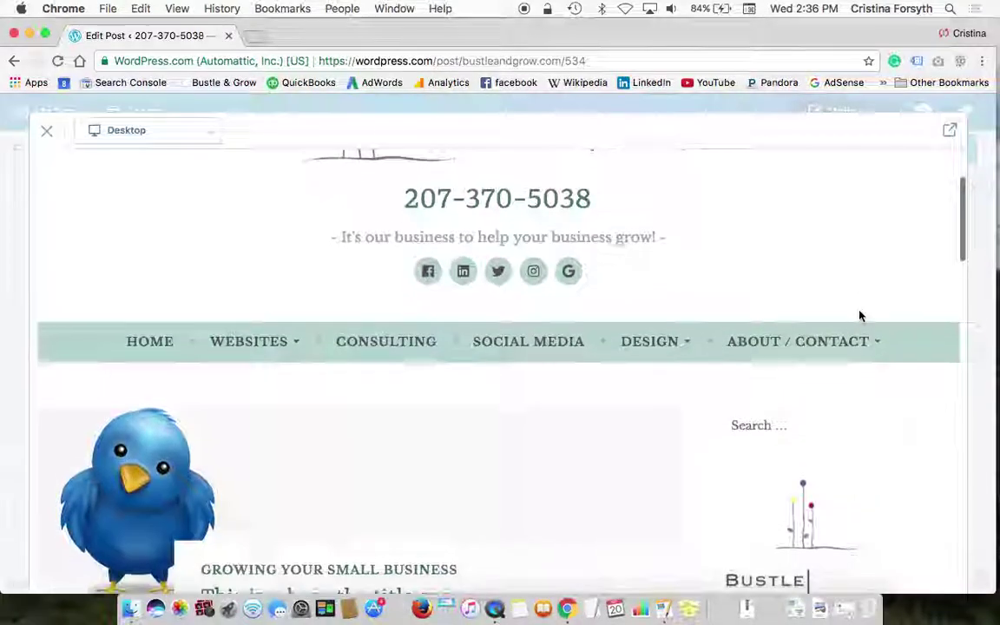
scroll(859, 316, "down", 4)
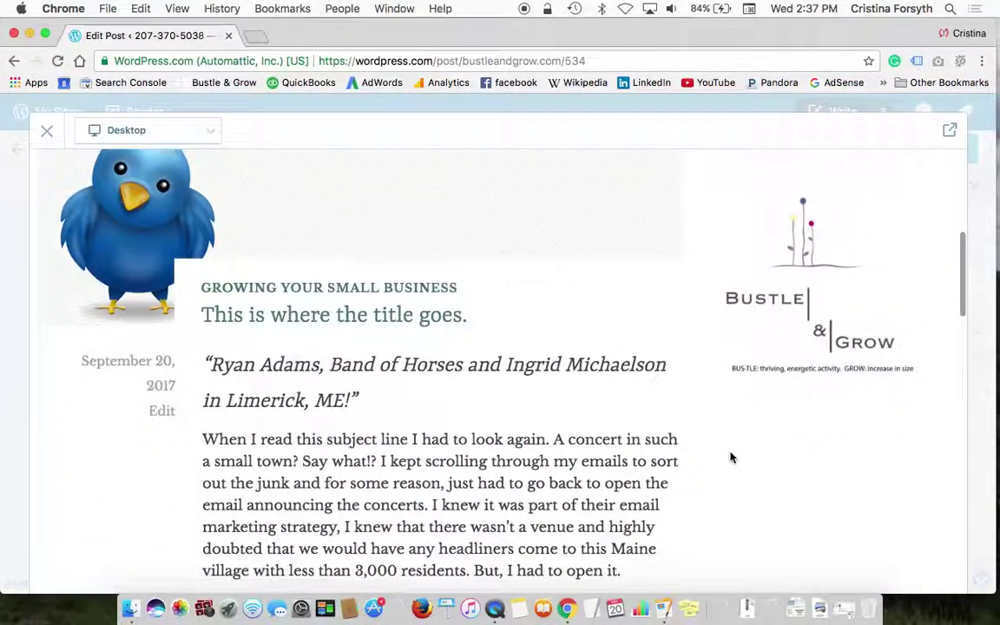
scroll(729, 457, "down", 2)
scroll(730, 457, "down", 5)
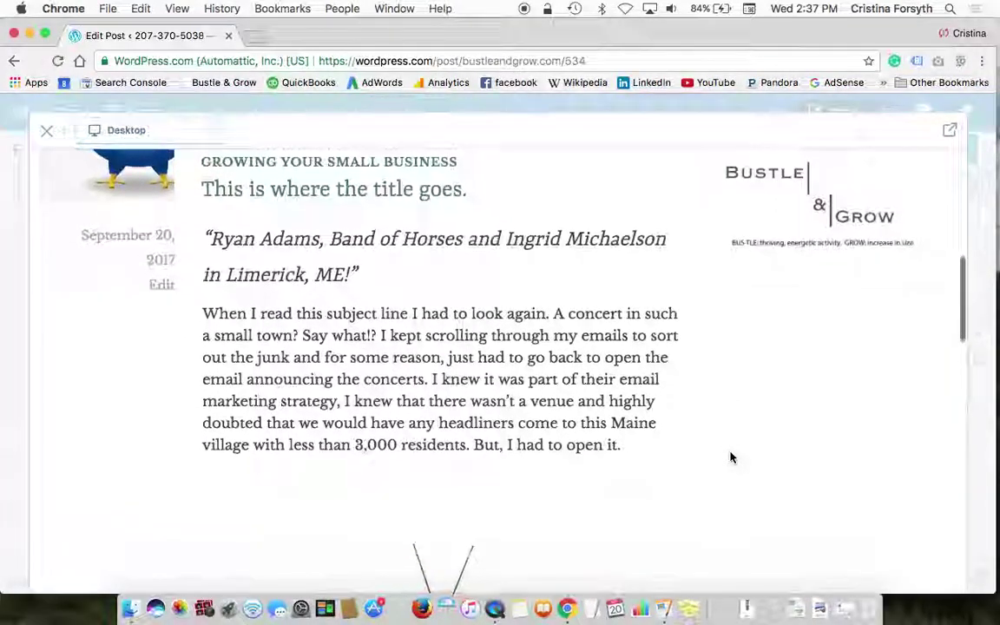
scroll(729, 457, "down", 5)
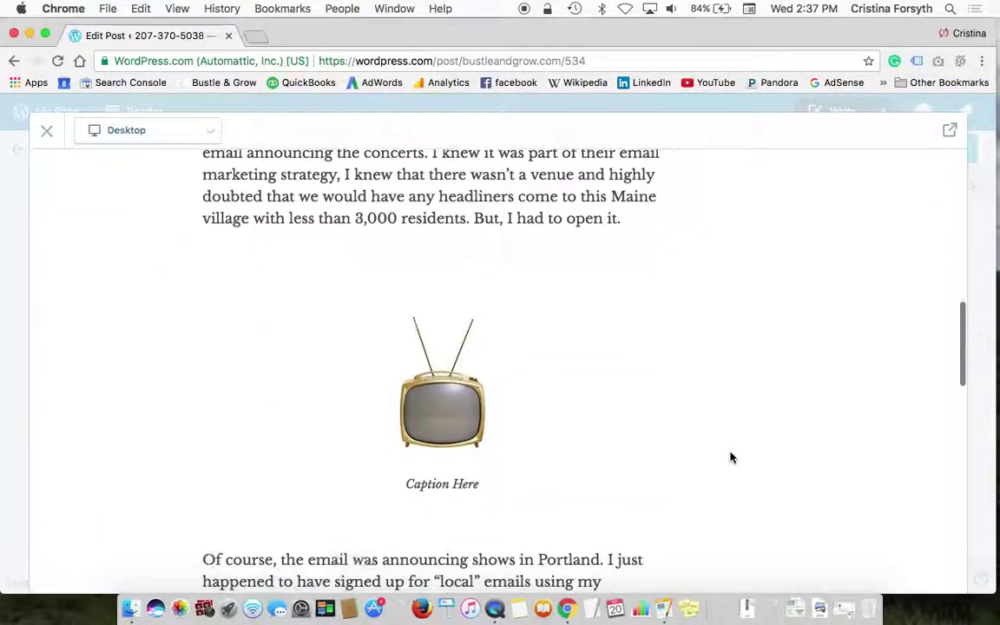
scroll(730, 457, "up", 15)
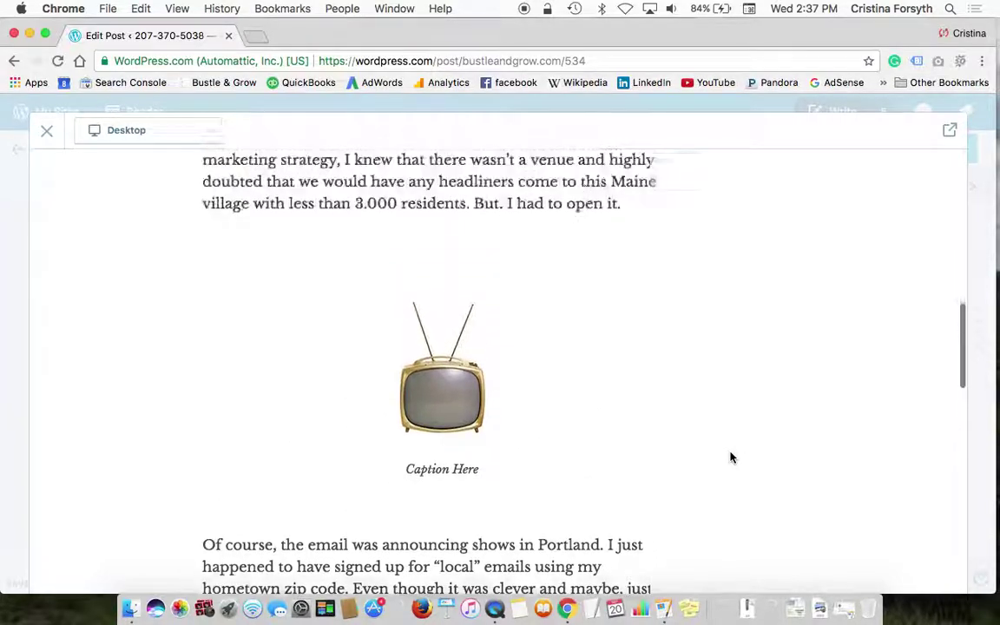
scroll(730, 457, "up", 6)
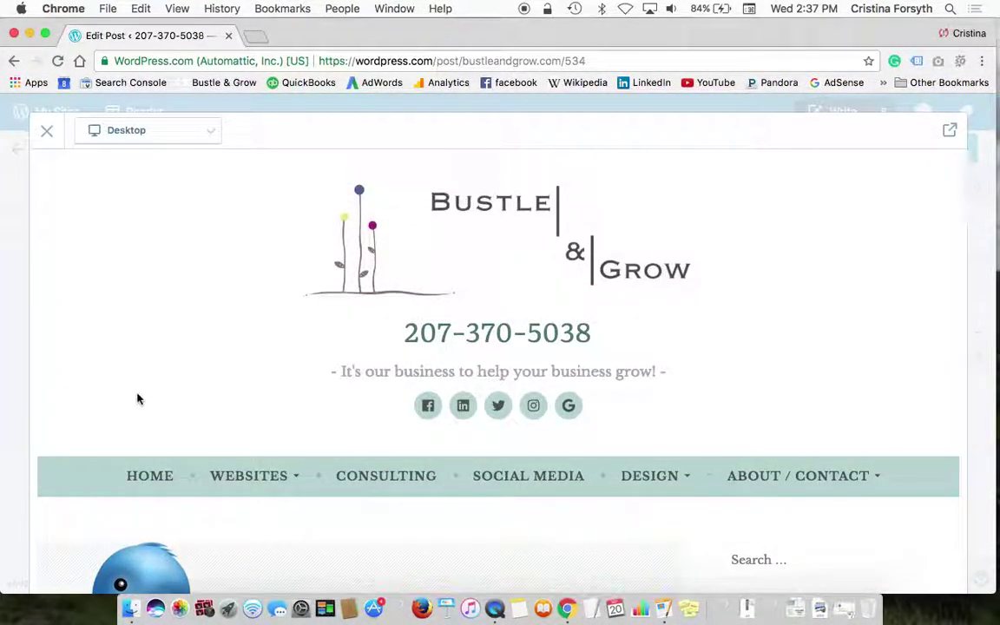
left_click(47, 132)
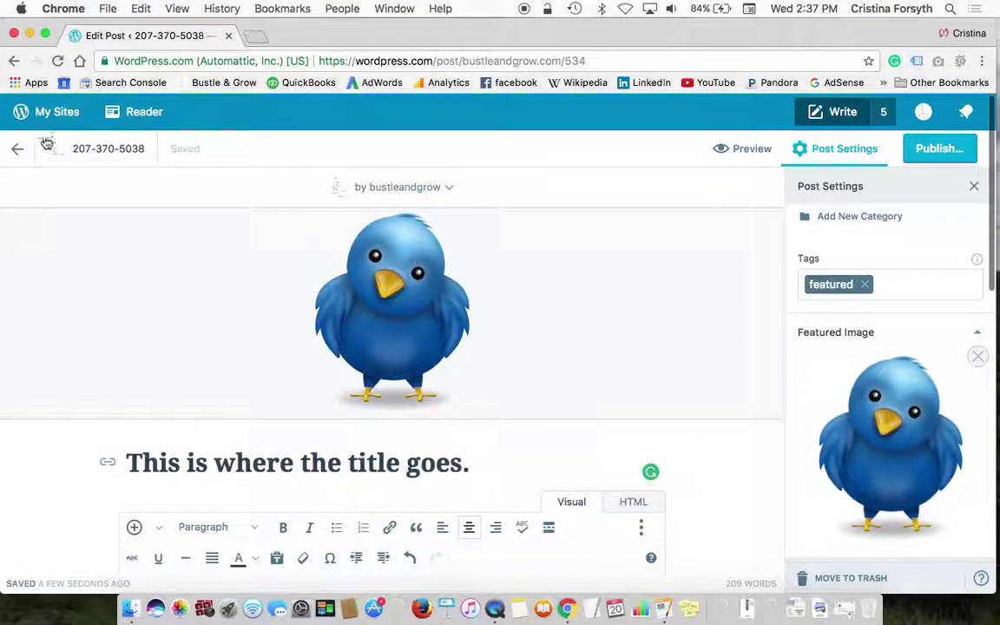
Step: Collapse the Categories & Tags and Featured Image sections of the post settings
scroll(732, 415, "down", 3)
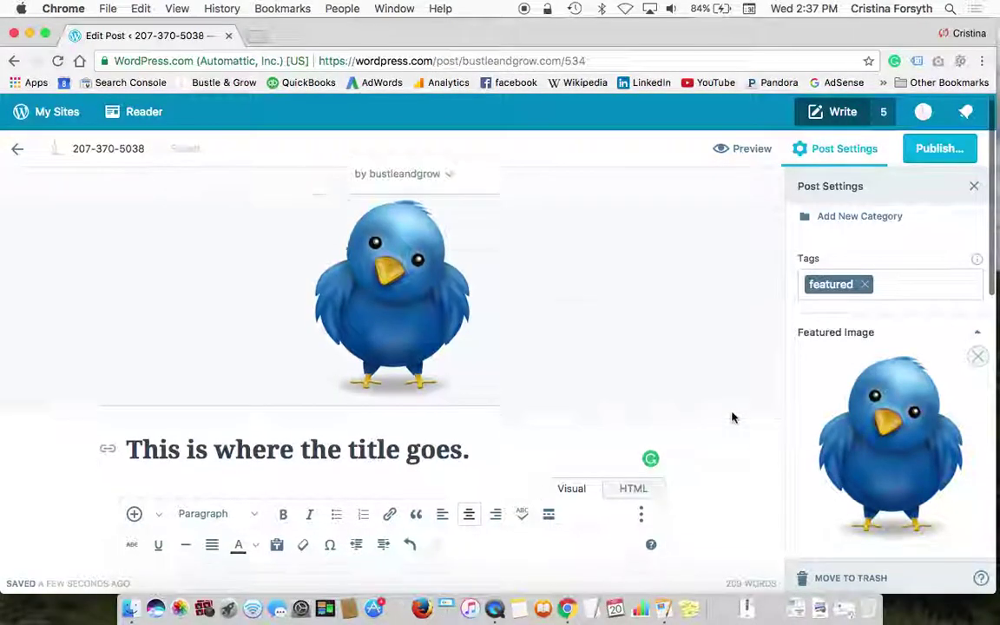
scroll(933, 237, "up", 5)
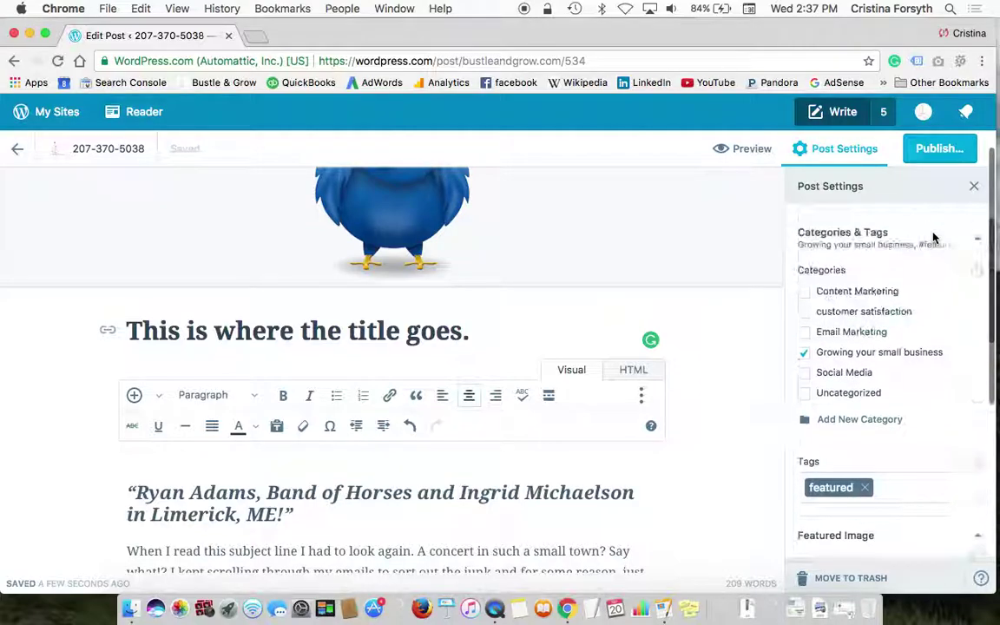
left_click(927, 257)
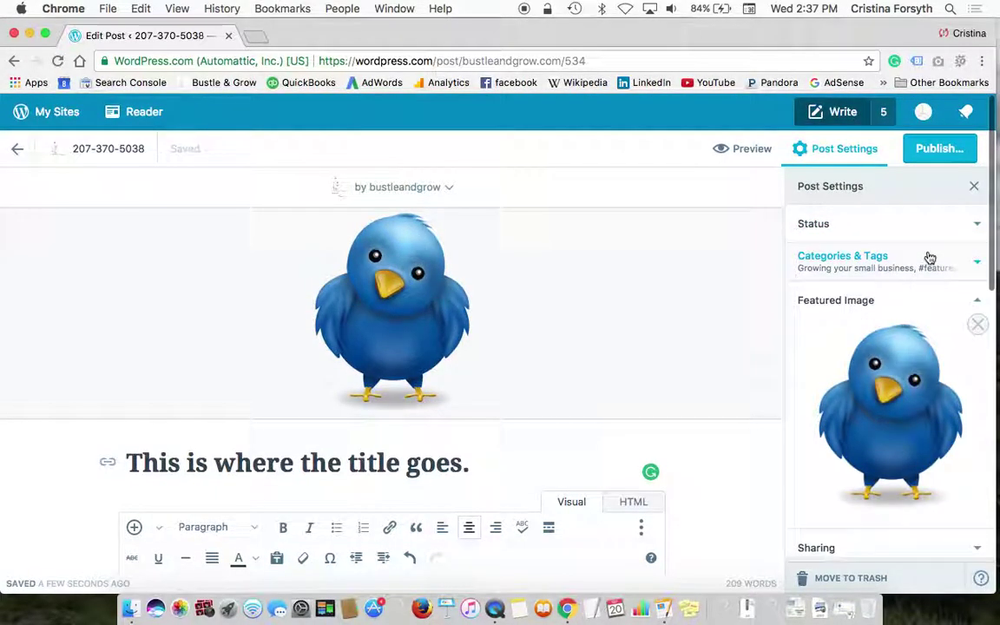
left_click(939, 299)
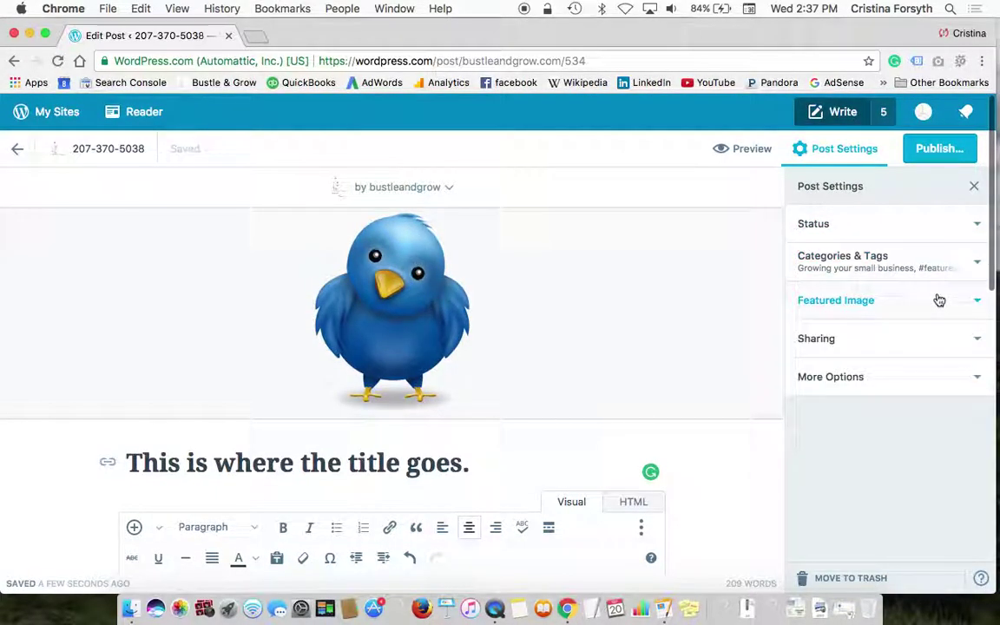
left_click(824, 150)
left_click(823, 150)
Step: In the post's status settings, schedule the publish date for September 22, 2017
left_click(876, 227)
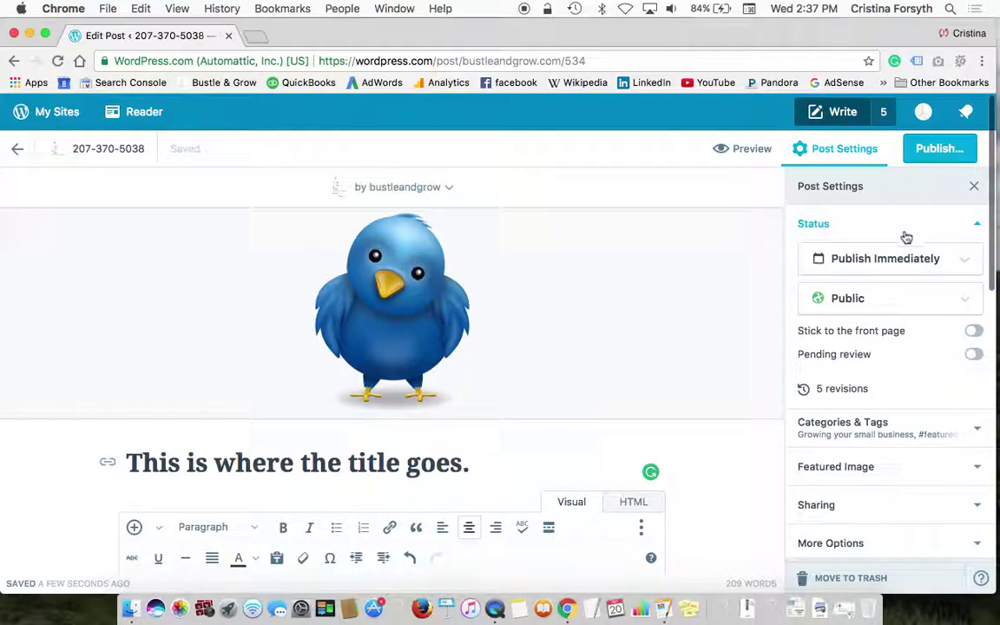
left_click(963, 261)
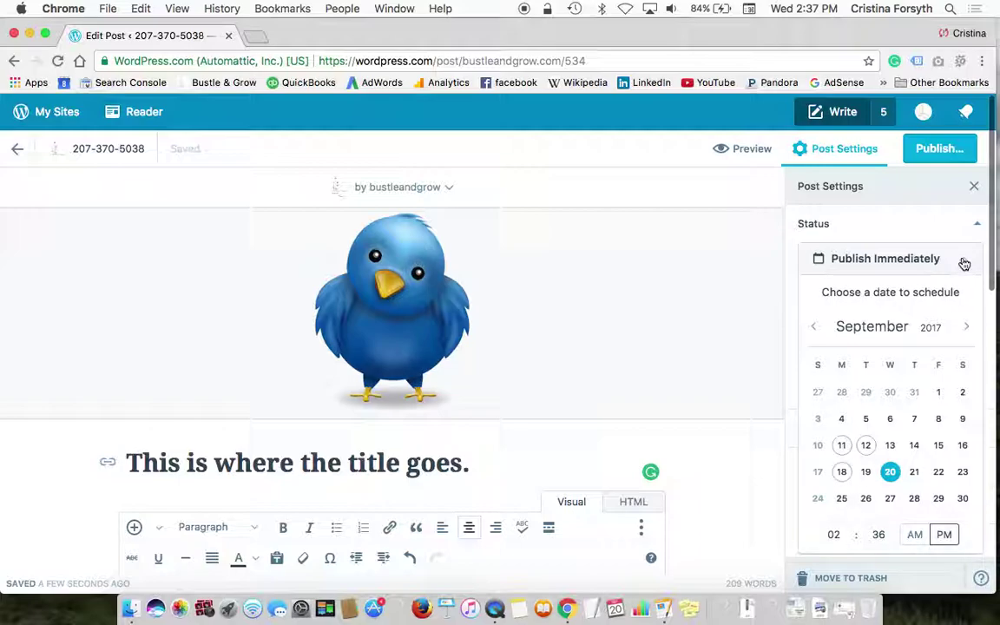
left_click(940, 472)
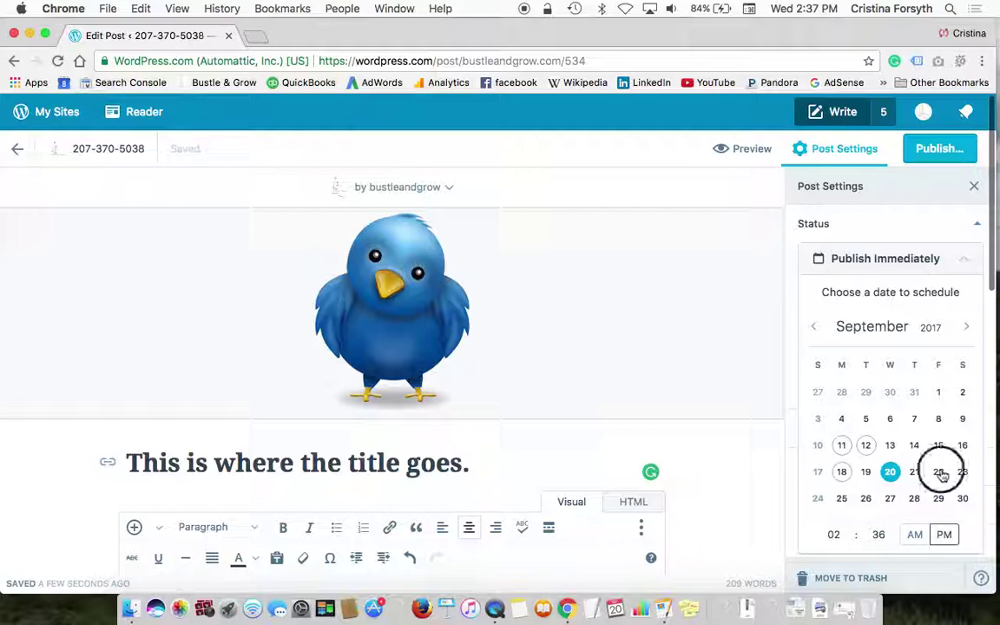
scroll(855, 534, "down", 5)
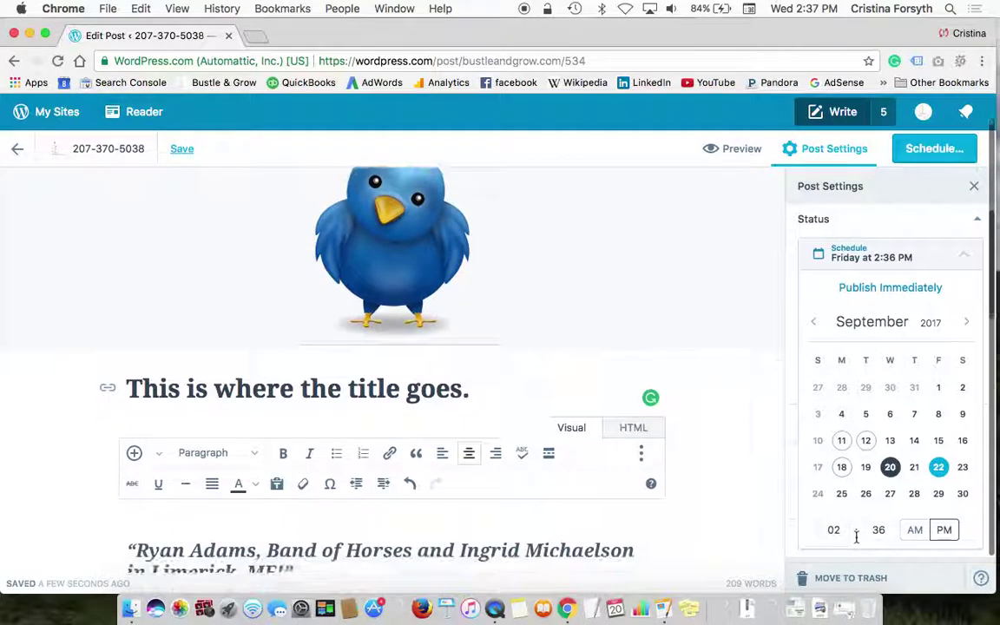
left_click(962, 255)
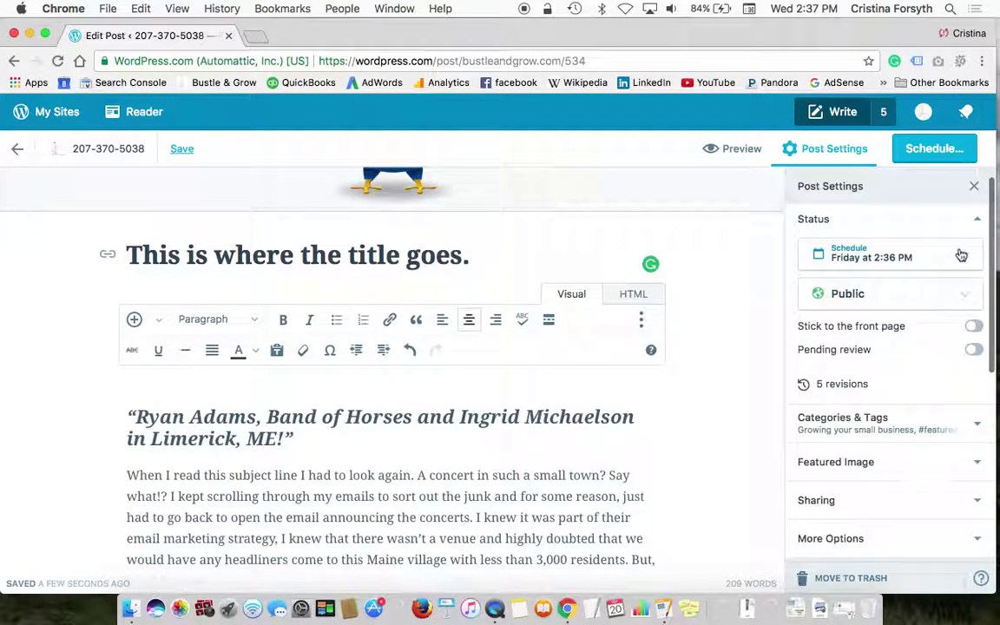
Step: Review the post's visibility choices and leave it set to Public
left_click(964, 296)
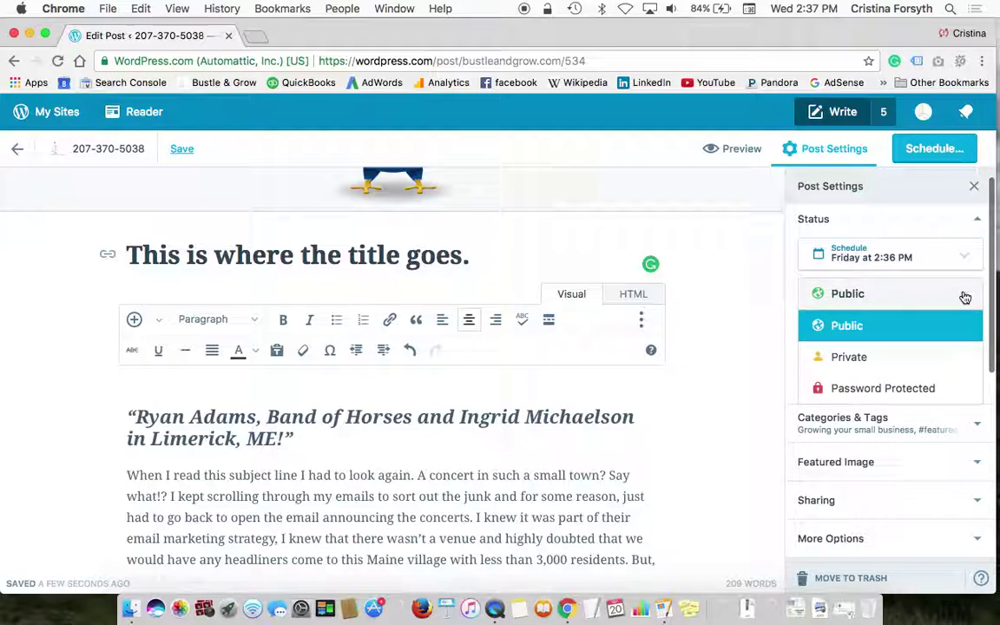
left_click(964, 296)
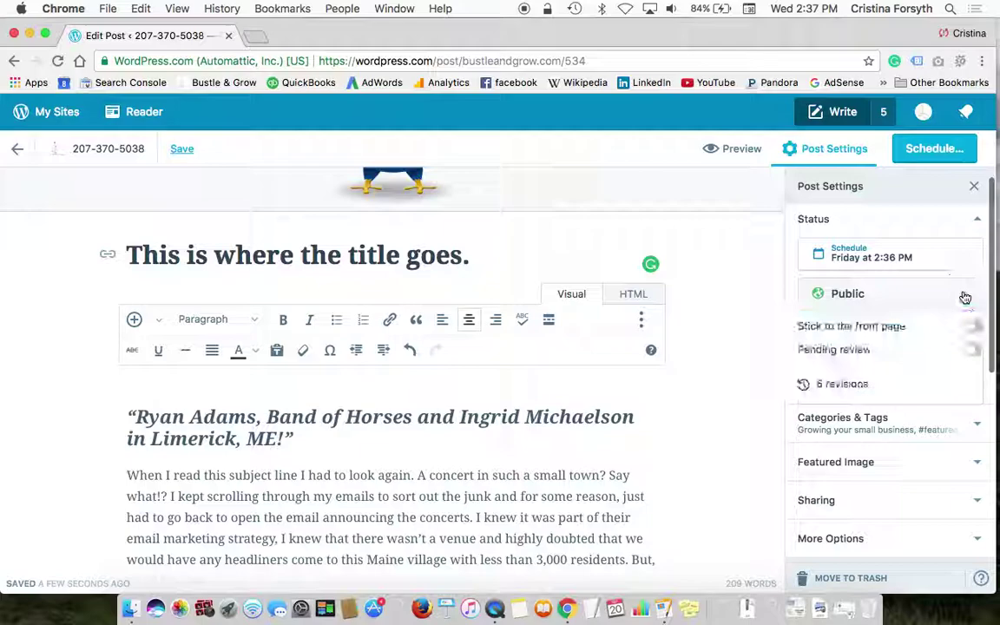
scroll(739, 345, "up", 5)
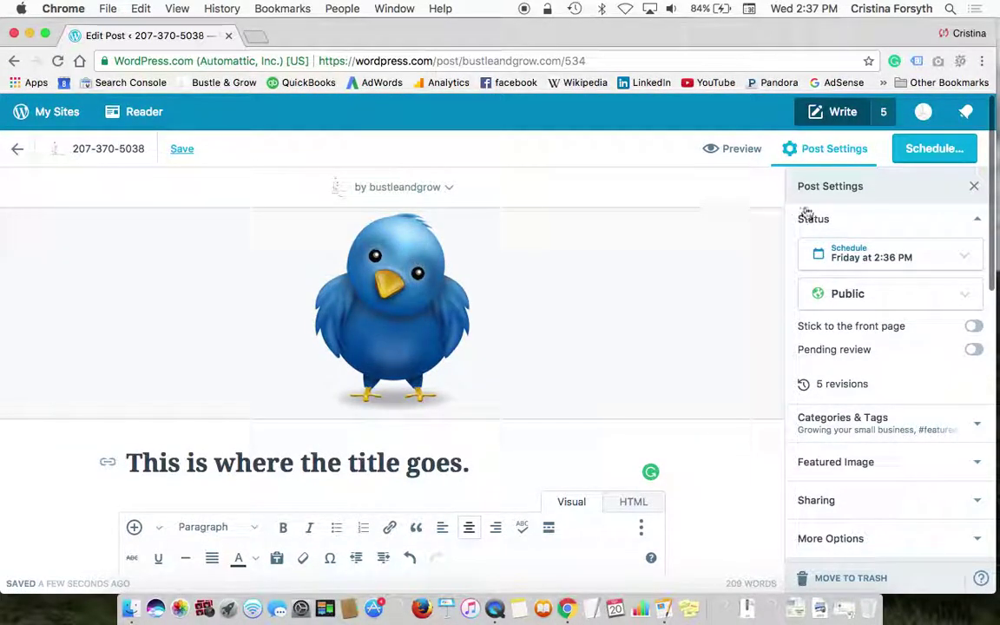
Step: Schedule the post with its chosen settings, confirm the scheduling, and dismiss the notification
left_click(925, 153)
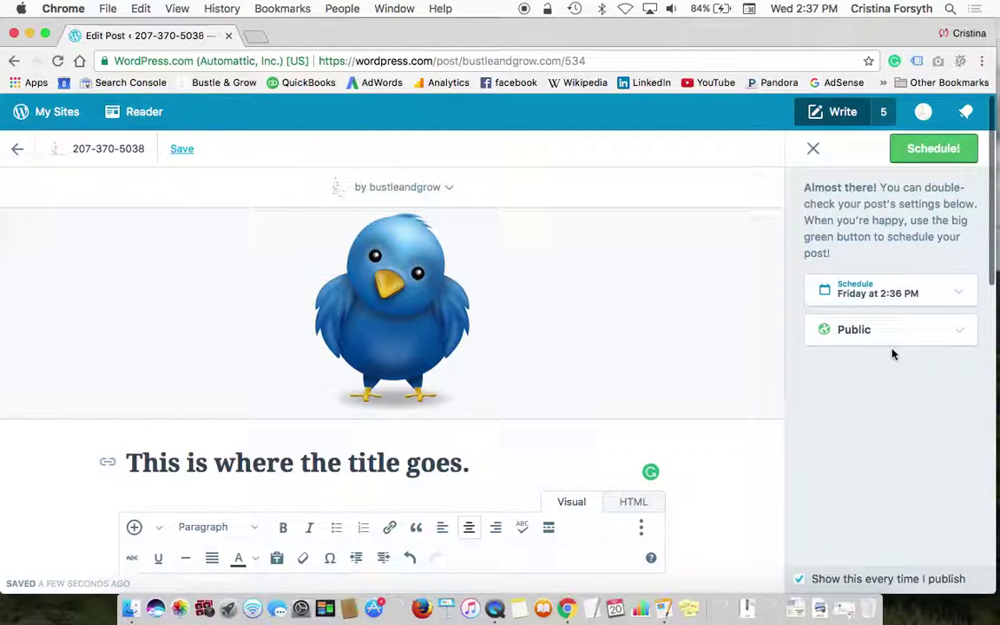
left_click(933, 149)
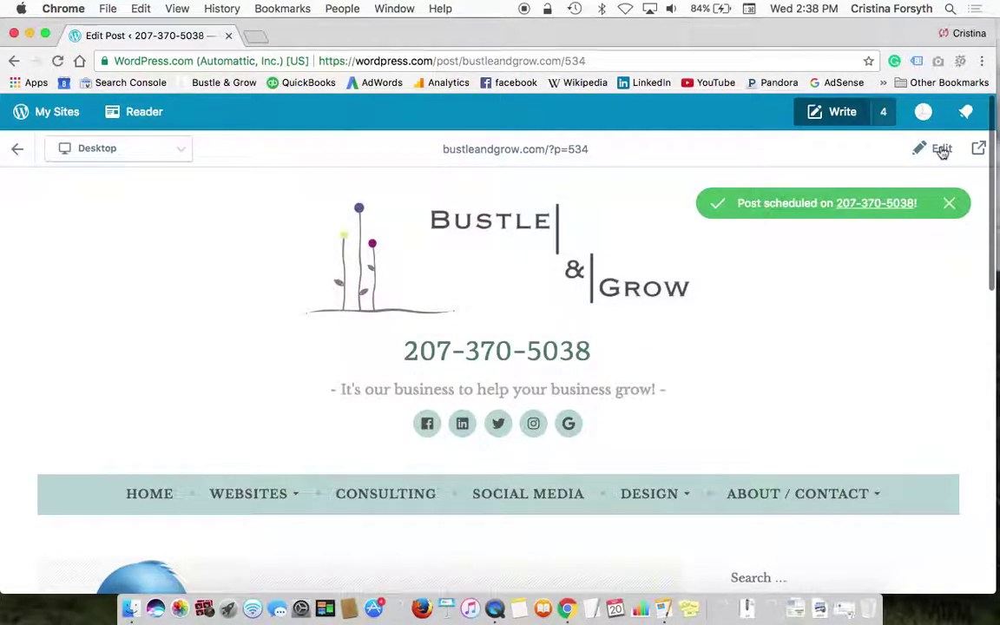
left_click(949, 205)
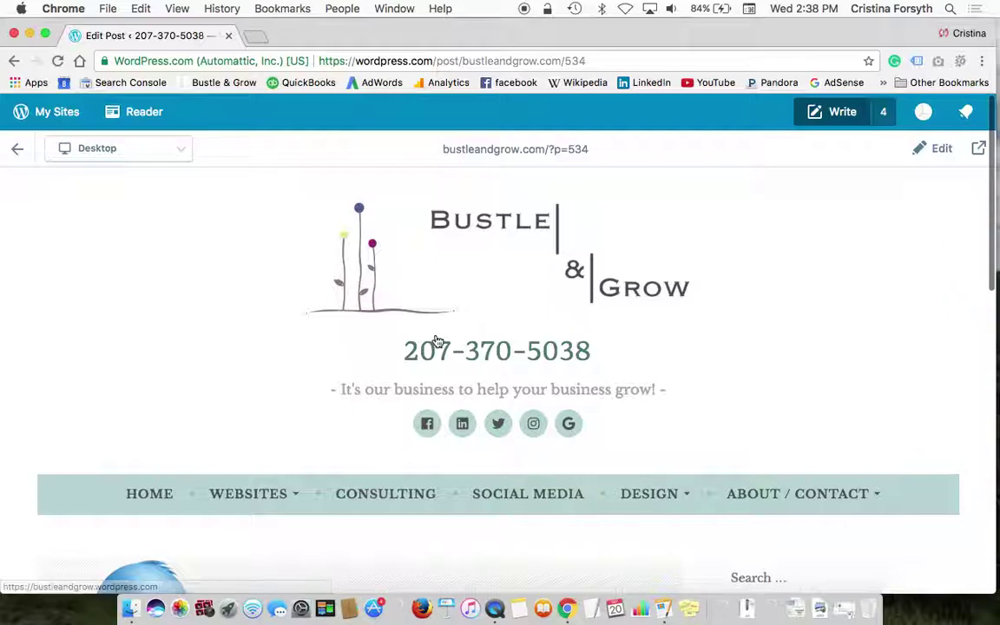
Step: Look over the scheduled post's page and leave it for the site's dashboard
scroll(110, 289, "down", 5)
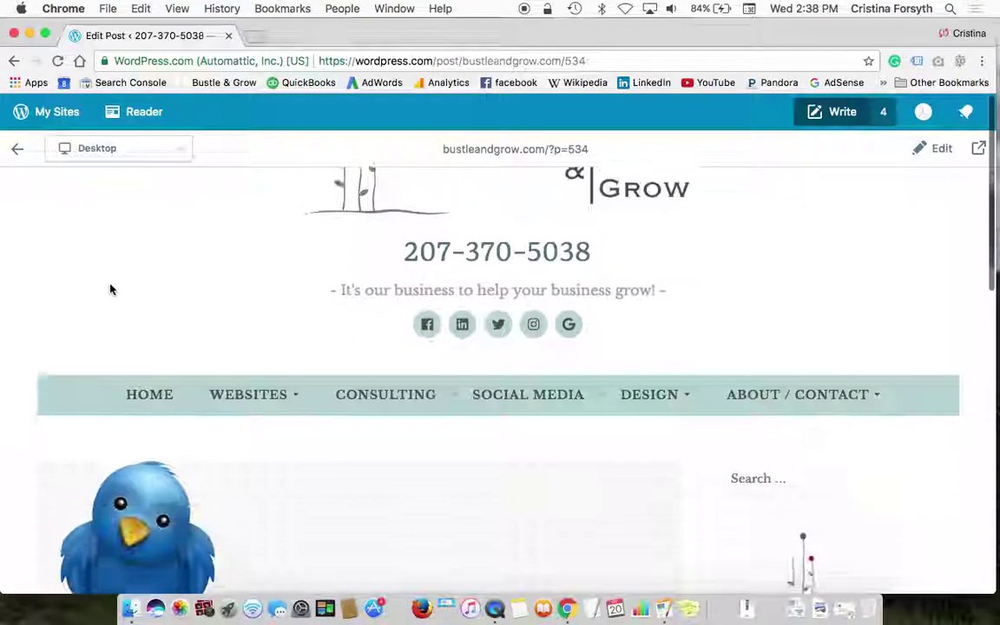
scroll(110, 289, "up", 5)
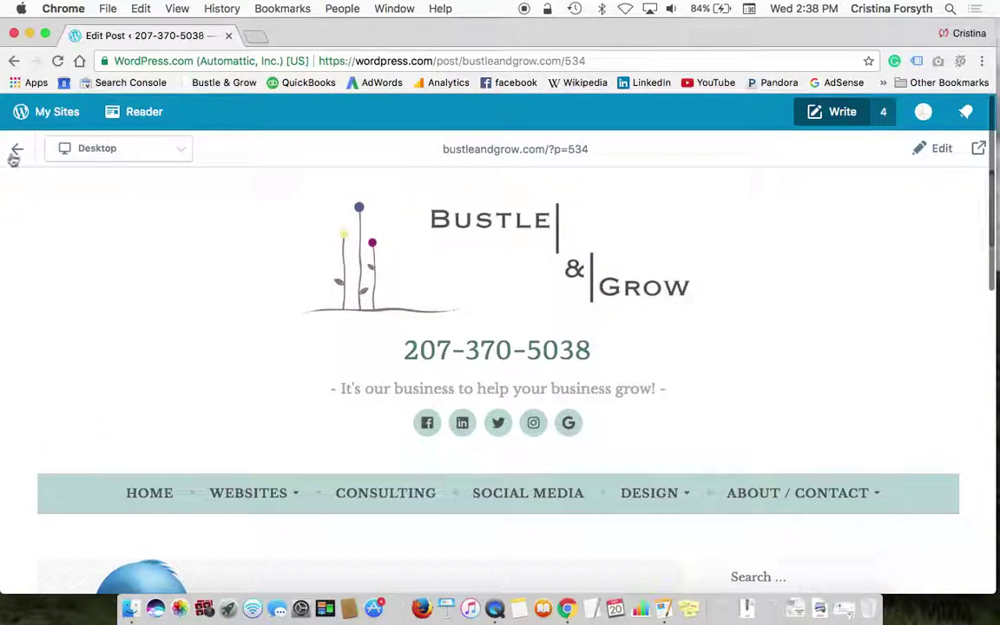
left_click(18, 152)
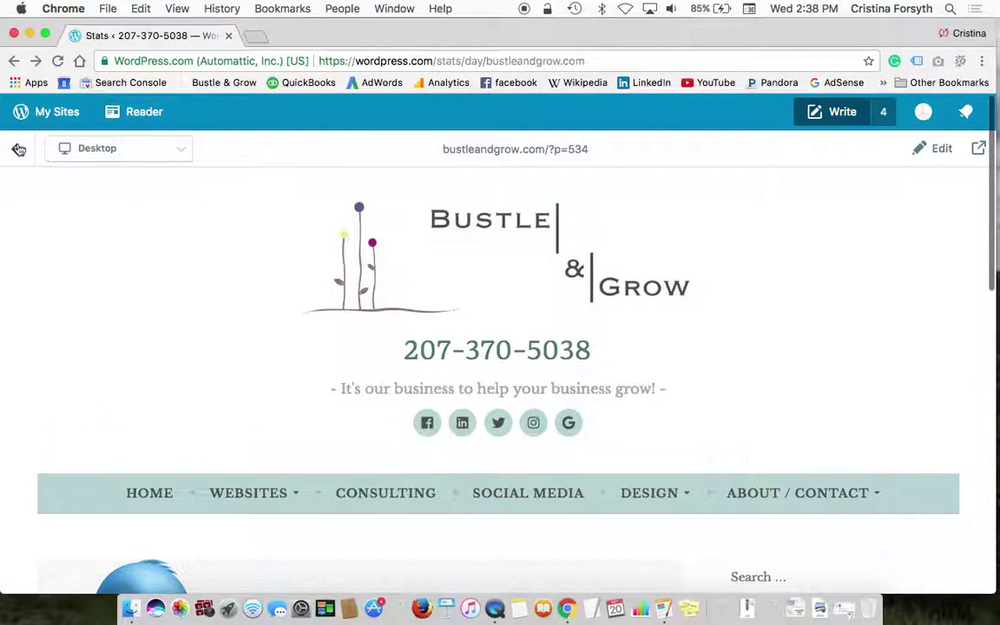
left_click(20, 150)
left_click(136, 222)
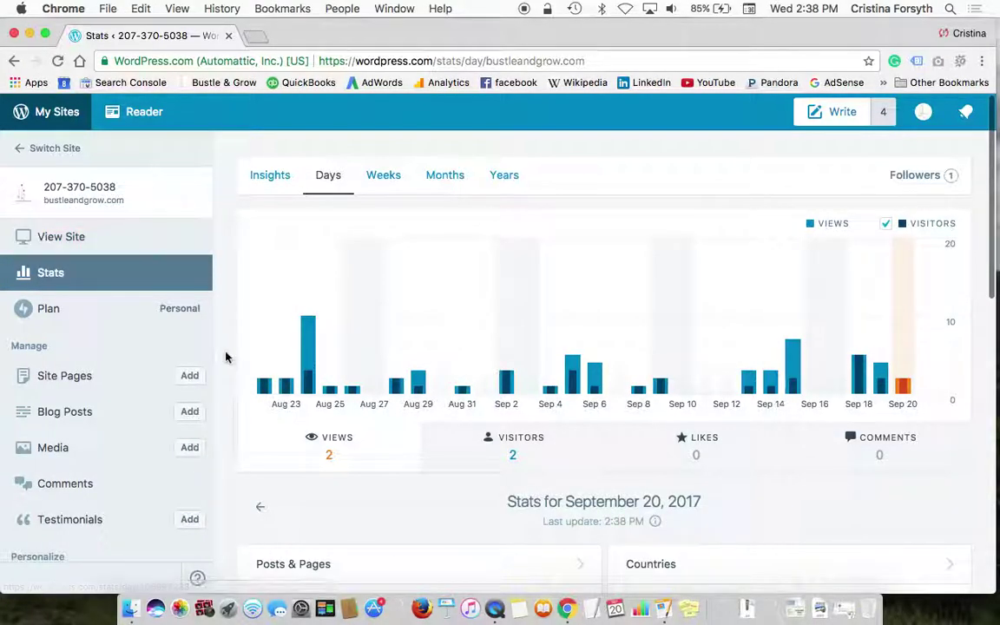
Step: Examine the site's daily views and visitors statistics
scroll(225, 354, "down", 5)
scroll(225, 354, "up", 5)
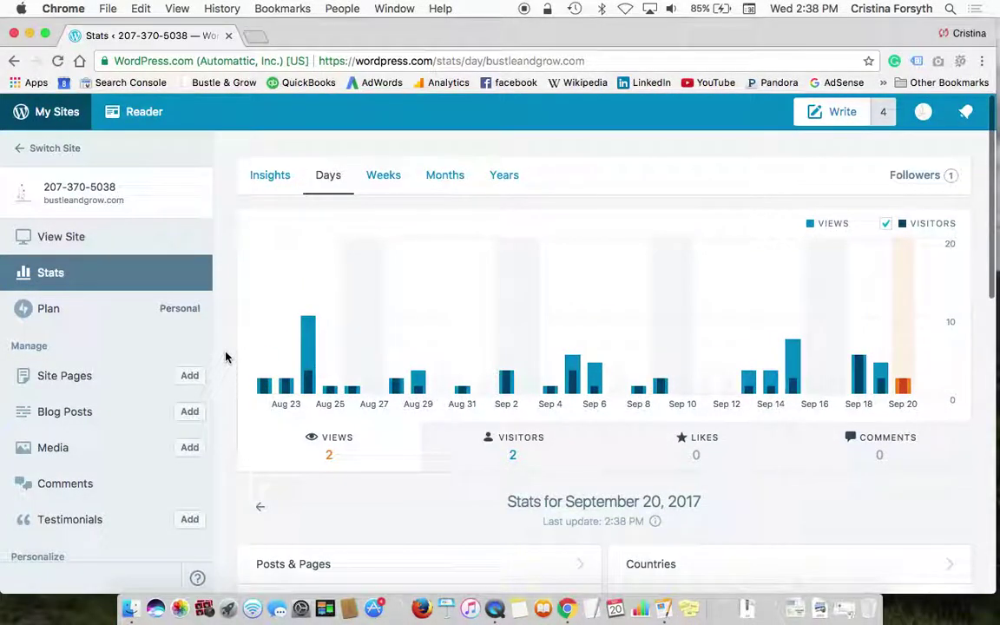
scroll(226, 357, "down", 1)
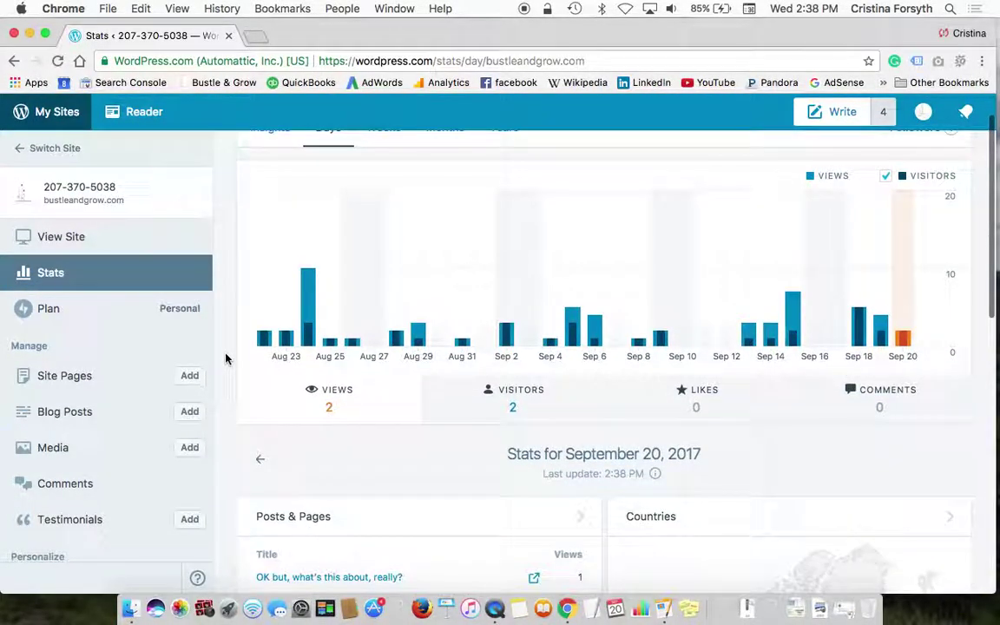
scroll(228, 399, "up", 1)
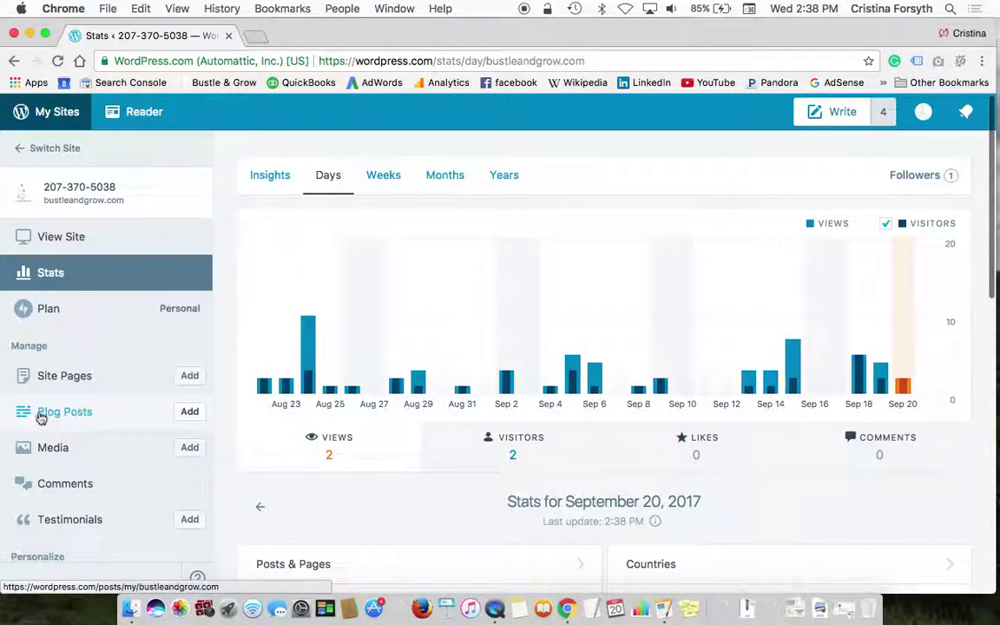
Step: Look through the site's published blog posts with the list showing posts by everyone
left_click(79, 419)
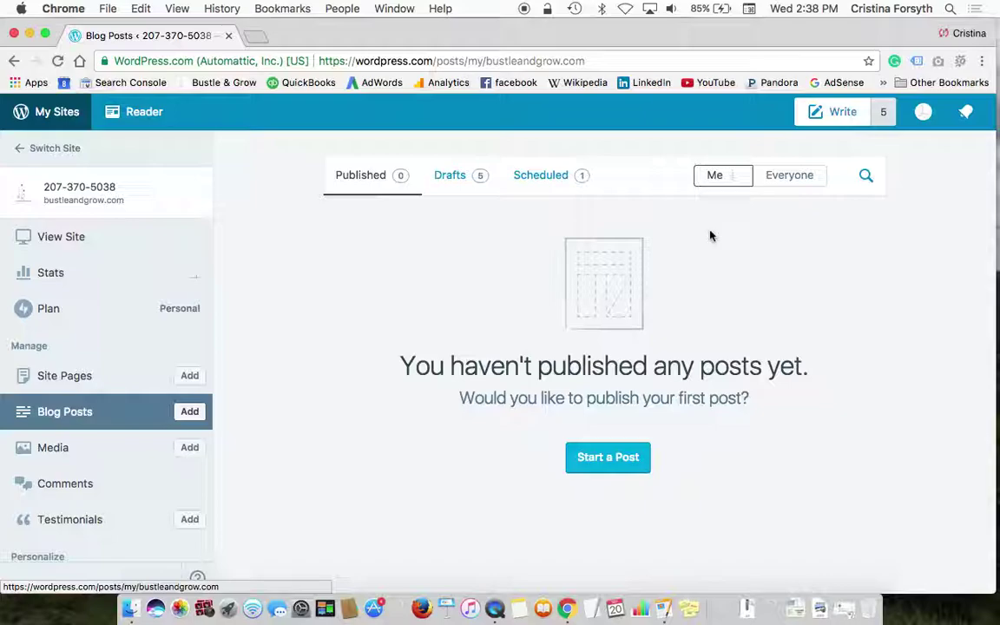
left_click(788, 178)
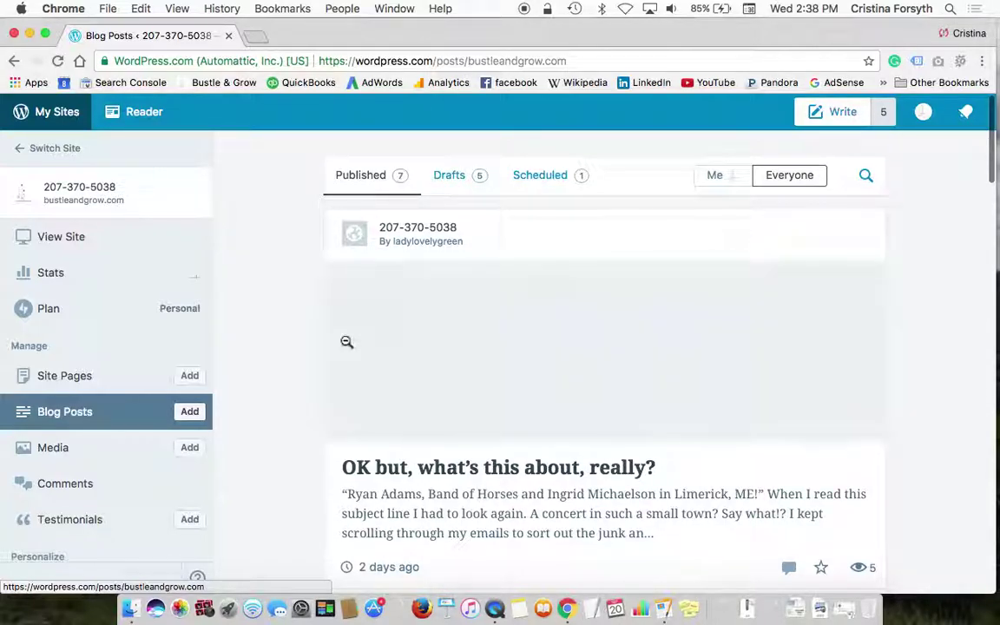
scroll(286, 402, "down", 8)
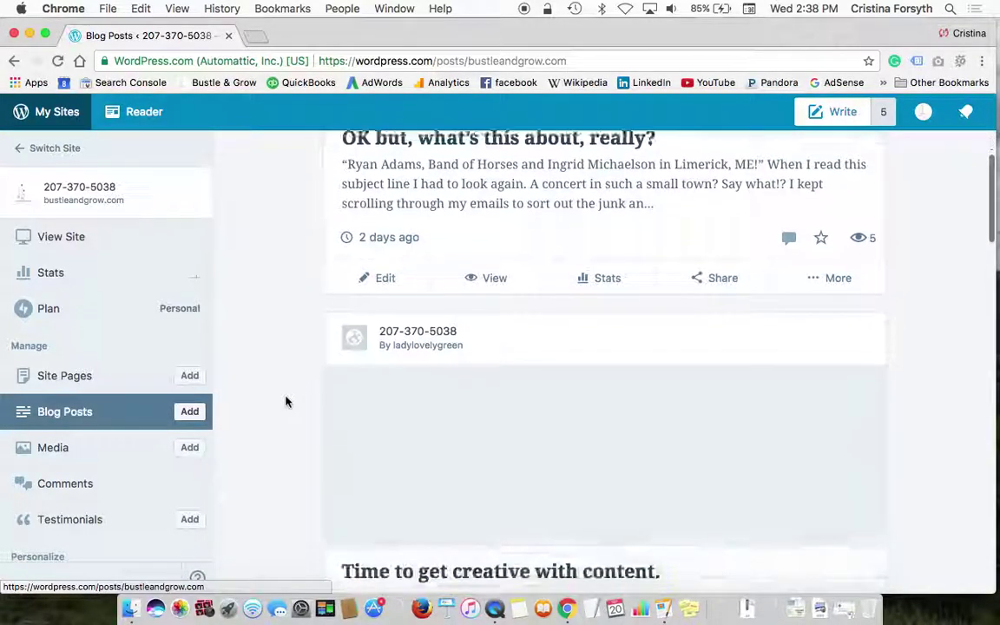
scroll(286, 401, "down", 10)
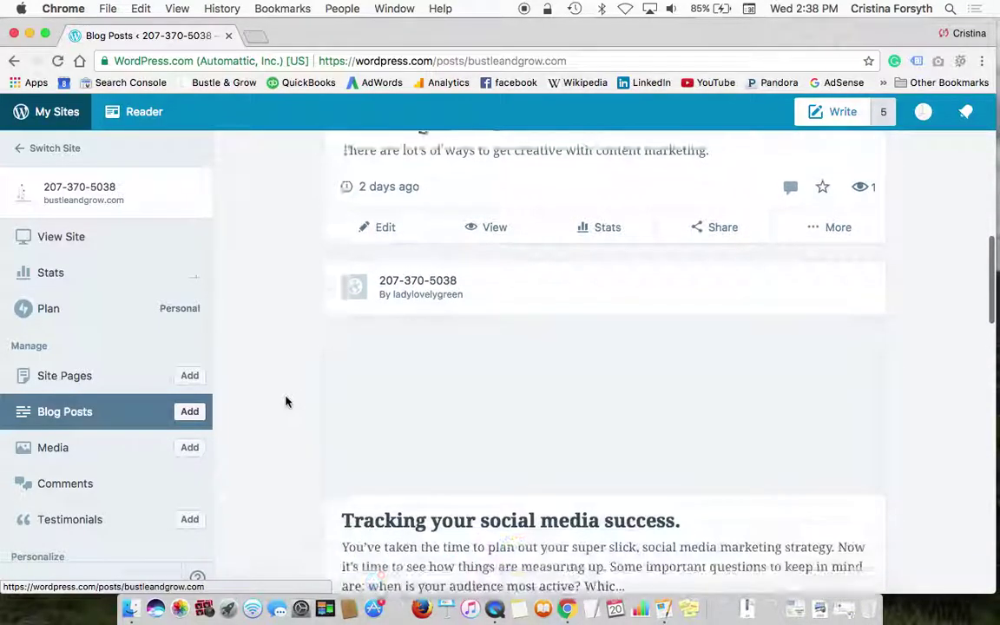
scroll(286, 401, "down", 4)
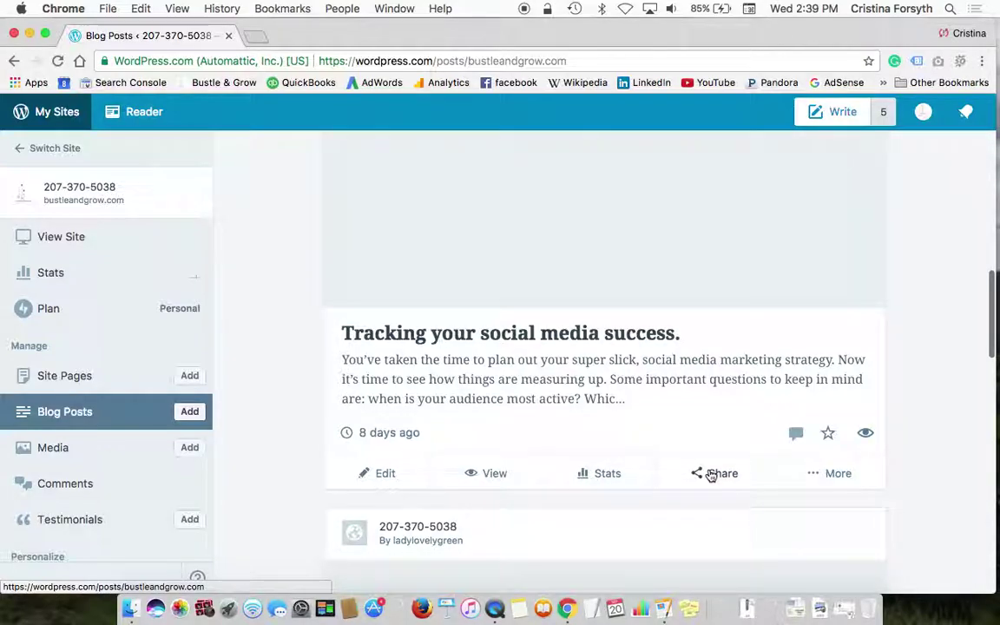
scroll(925, 329, "up", 10)
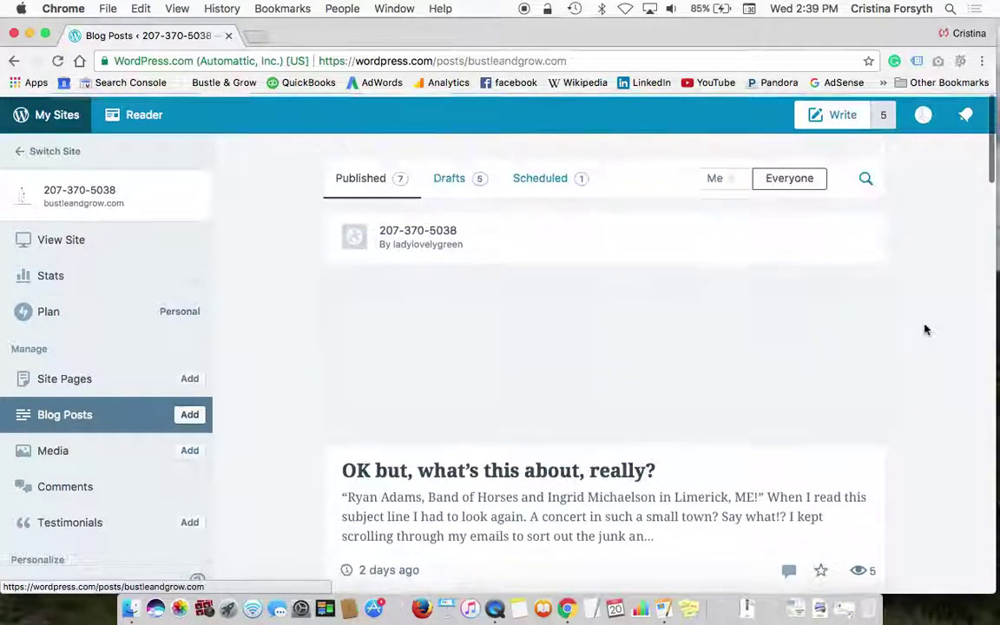
Step: Review the scheduled post "This is where the title goes." and its available actions in the list of scheduled posts
left_click(540, 176)
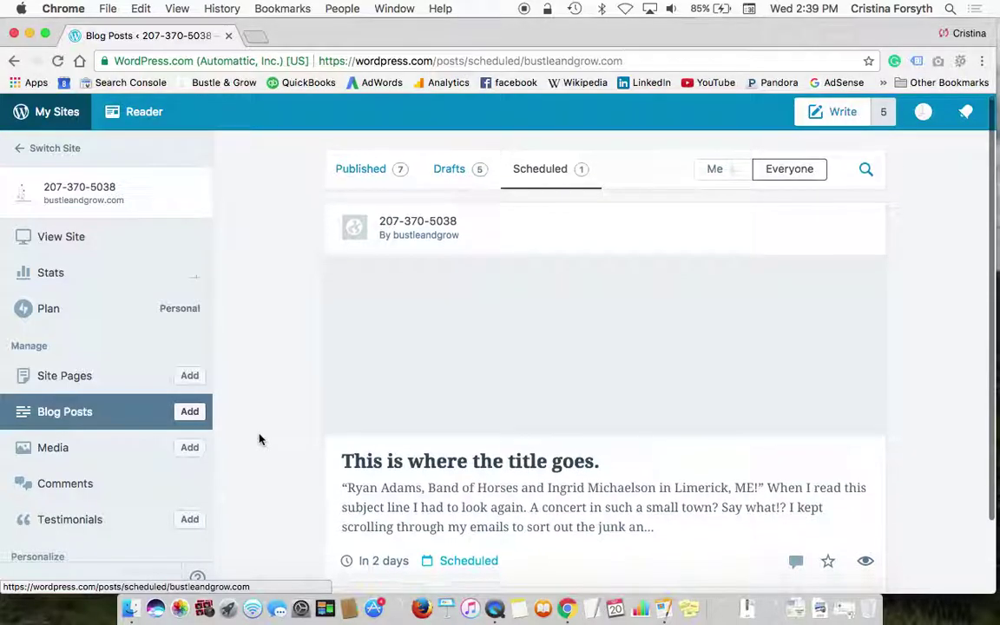
scroll(258, 439, "down", 2)
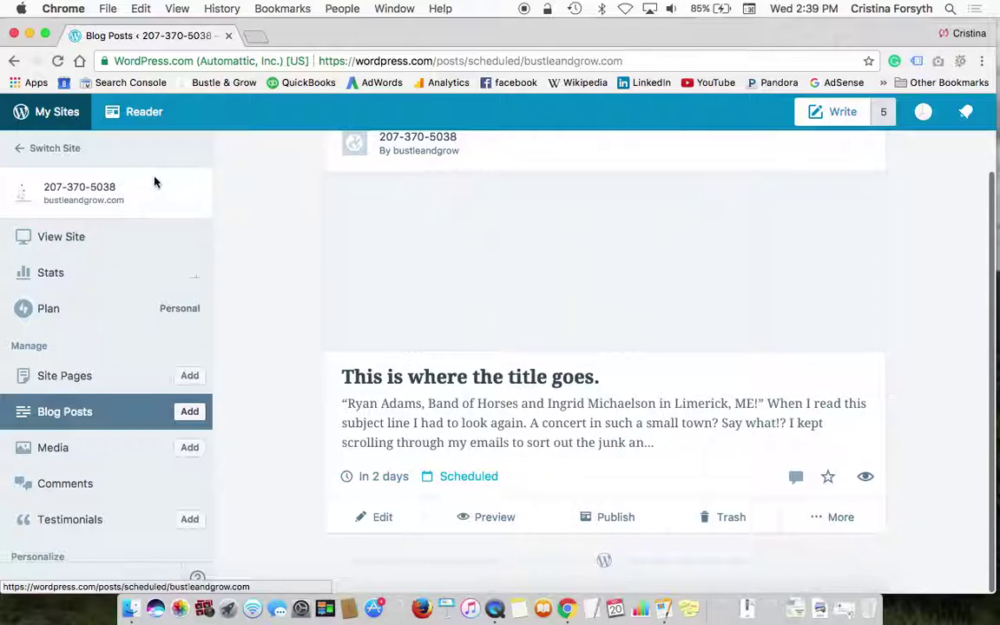
scroll(305, 364, "up", 3)
Step: Examine the statistics of the published post "OK but, what's this about, really?" and return to the list of published posts
left_click(363, 180)
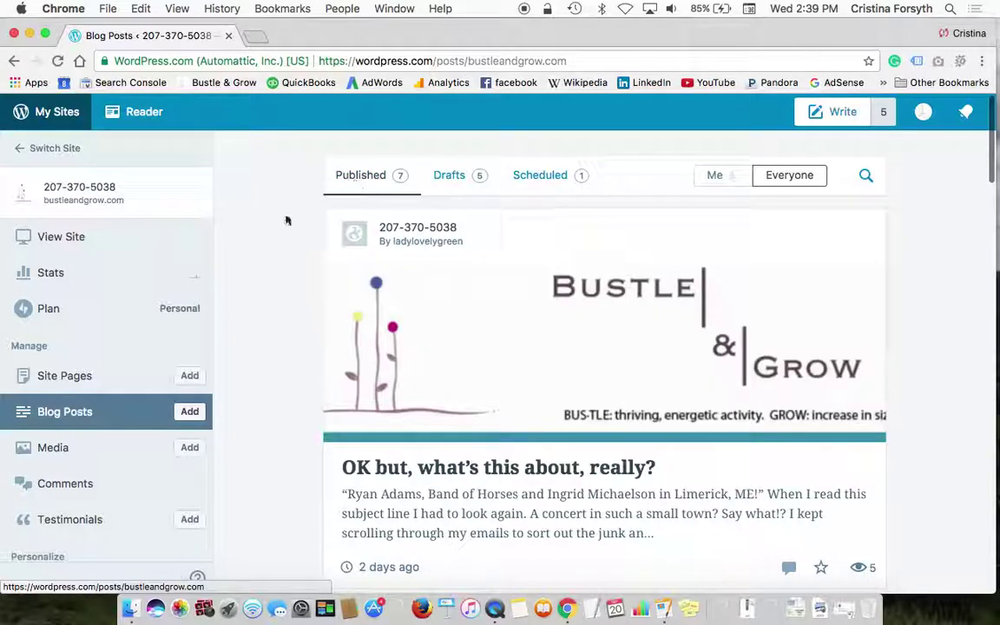
scroll(278, 422, "down", 3)
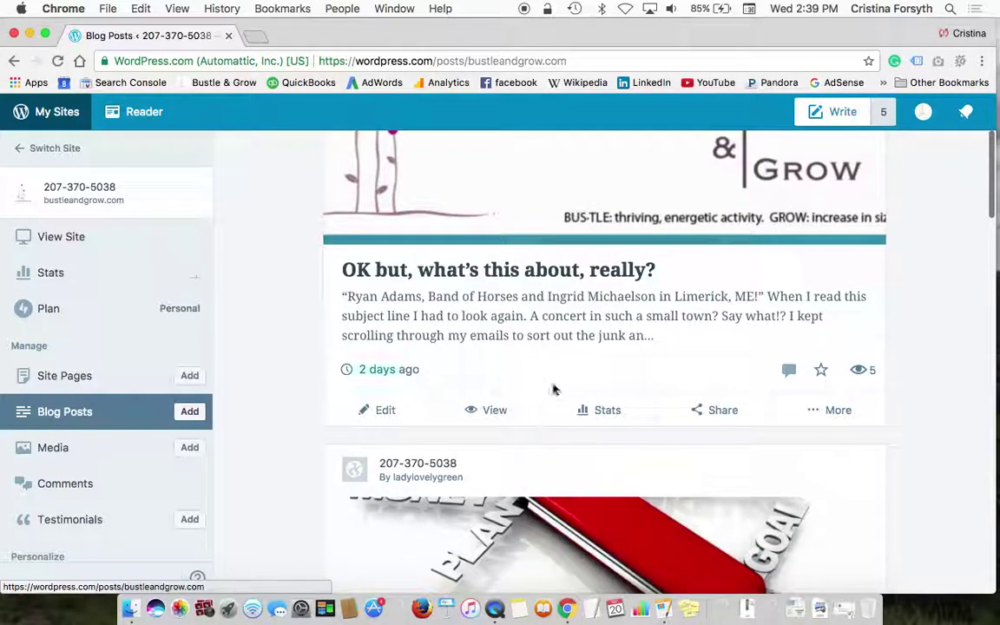
left_click(607, 411)
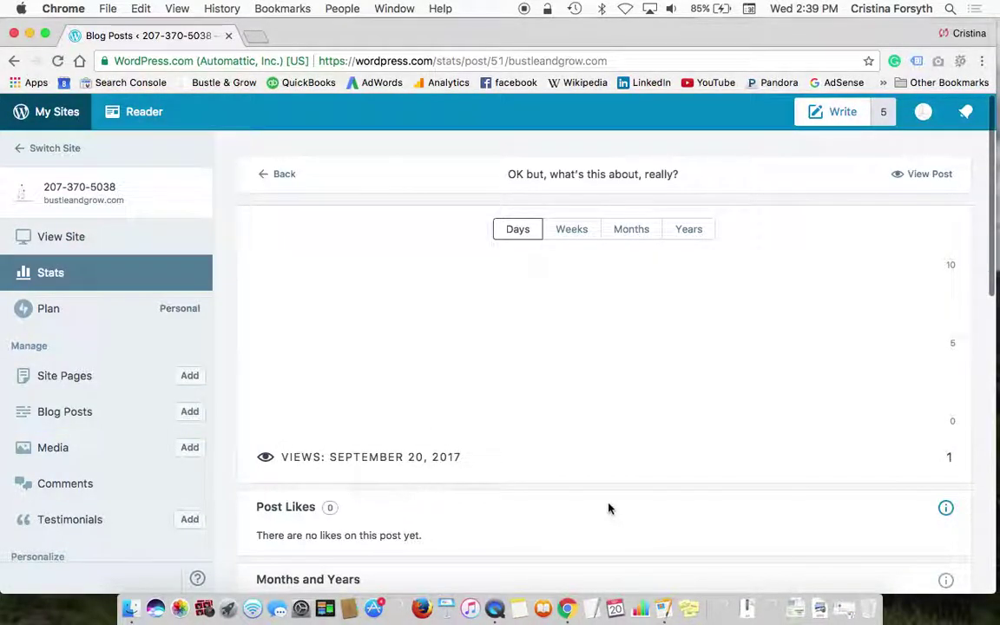
scroll(607, 508, "down", 3)
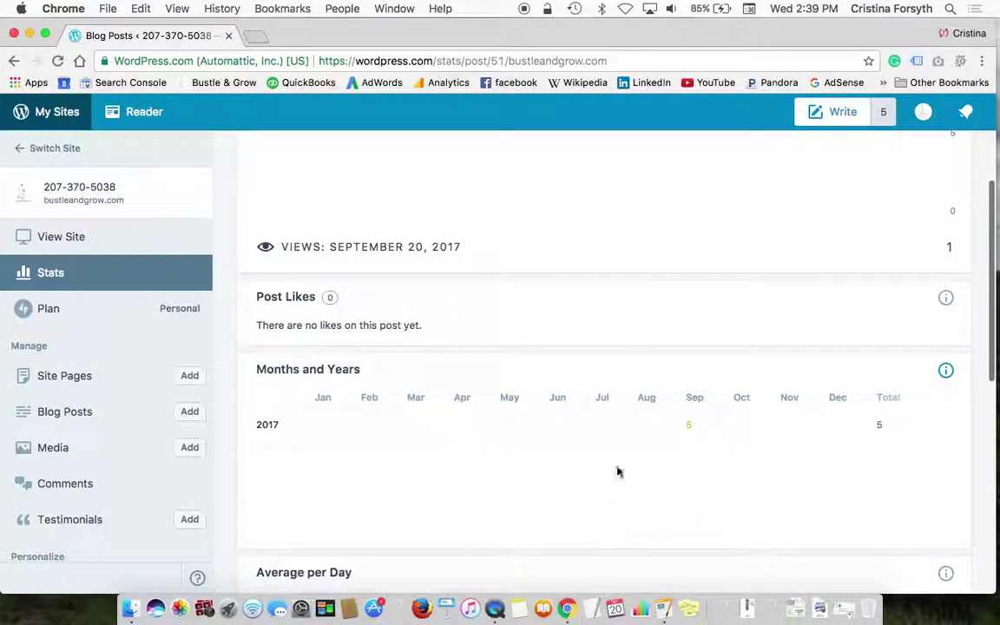
scroll(681, 495, "down", 5)
scroll(665, 484, "down", 2)
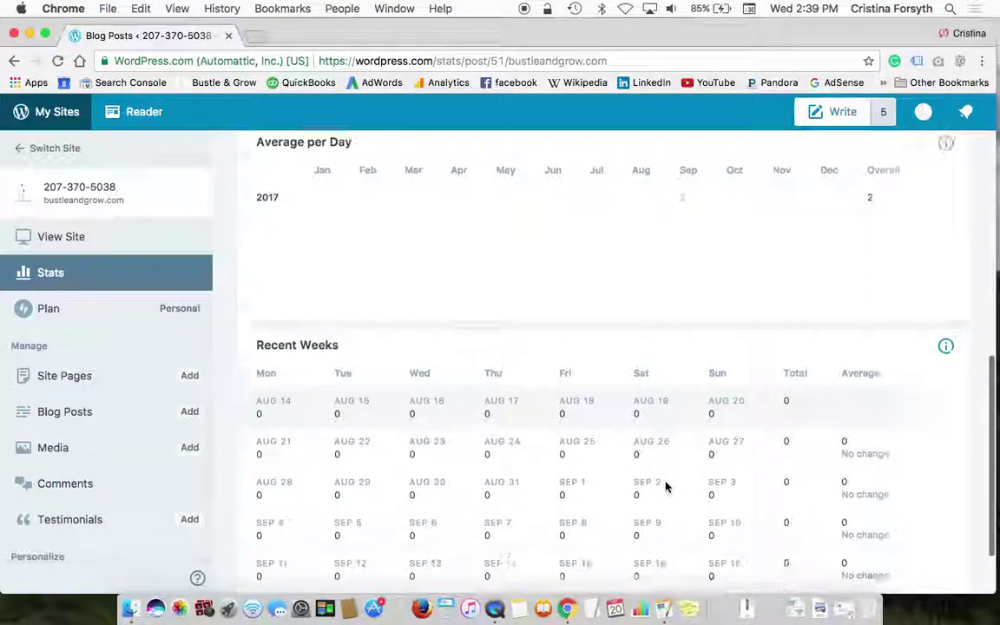
scroll(665, 484, "up", 10)
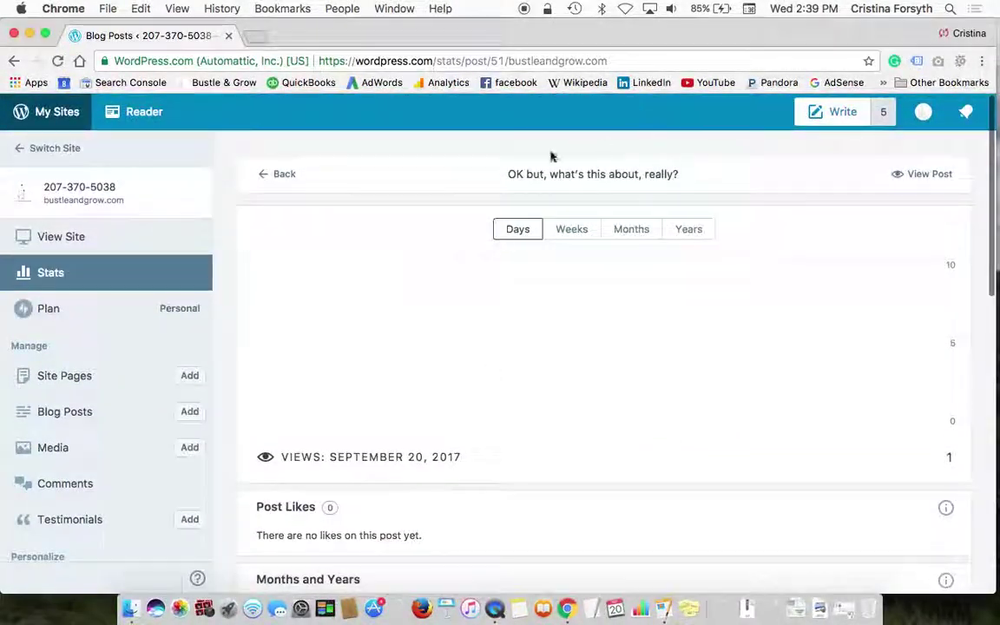
left_click(285, 174)
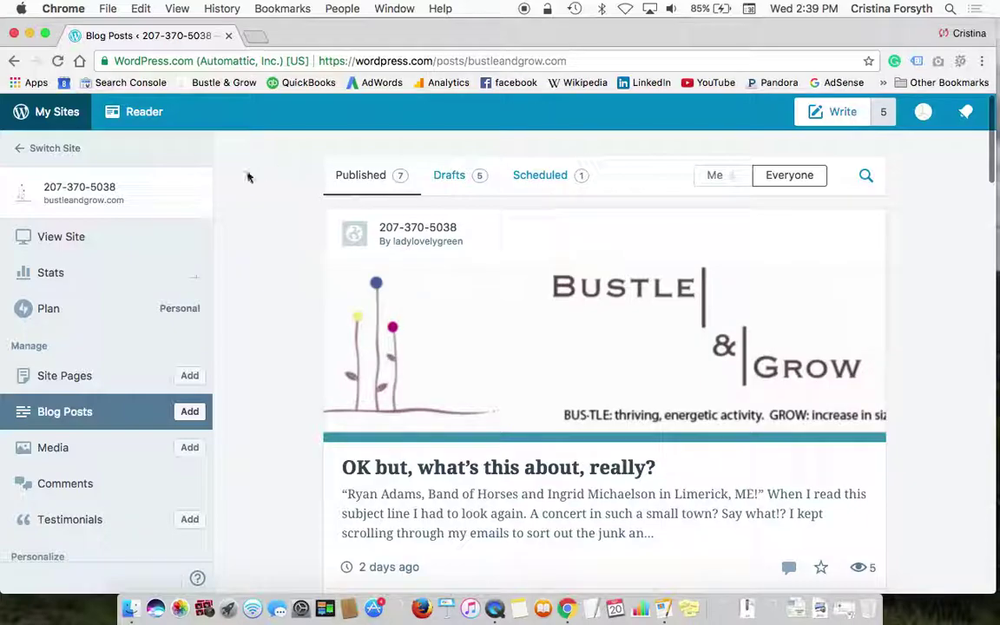
Step: Look over the first published post's entry again and open the site's overall statistics
scroll(283, 340, "down", 3)
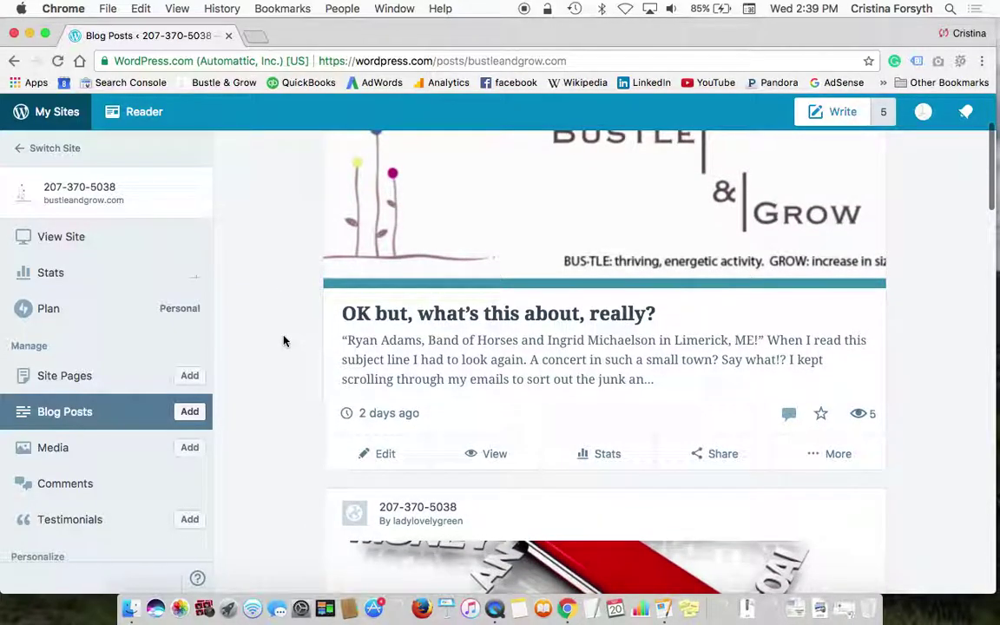
scroll(283, 341, "up", 3)
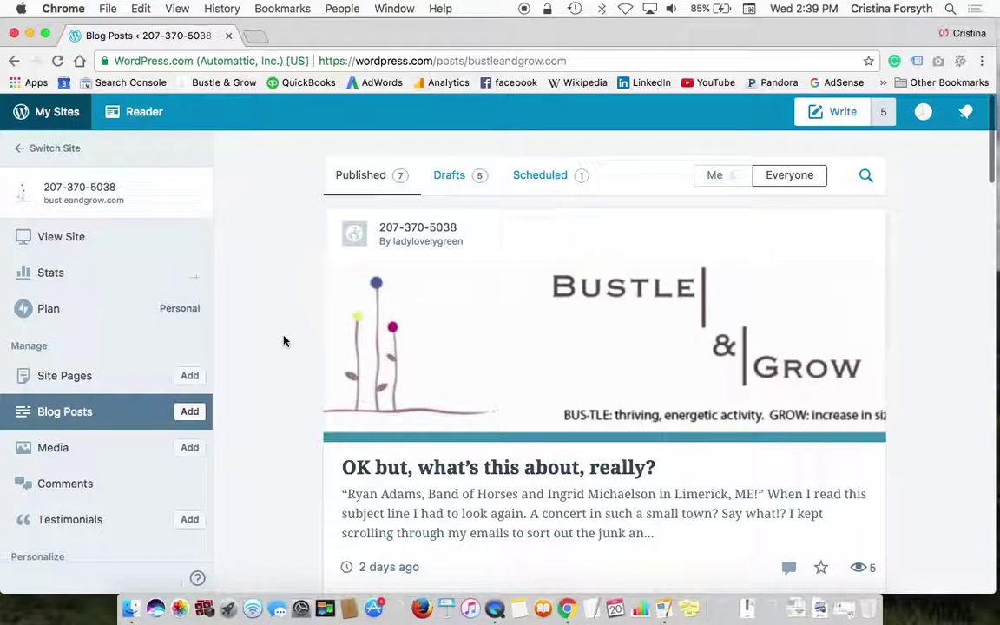
left_click(144, 275)
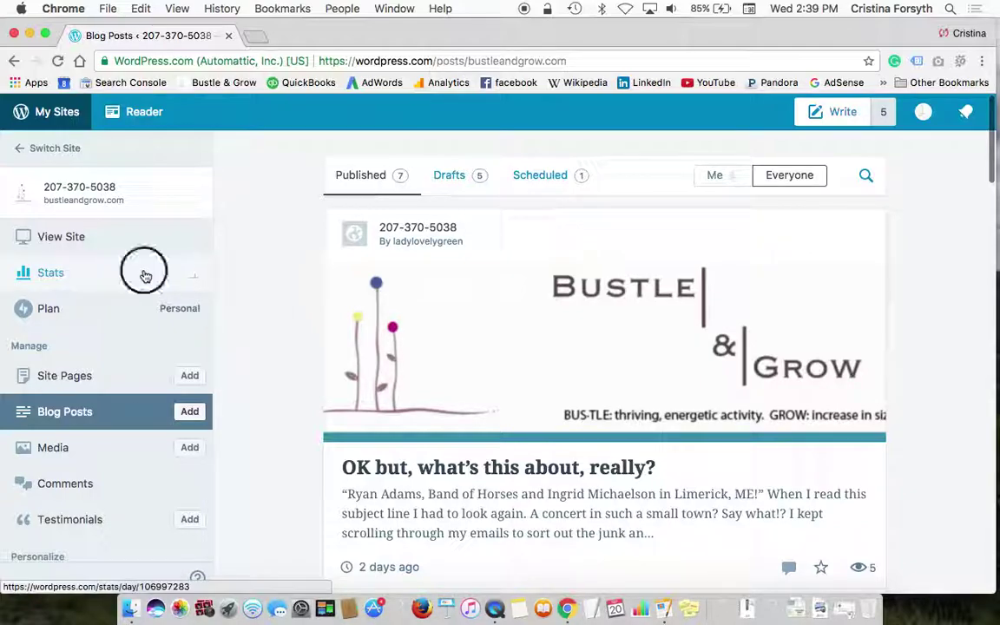